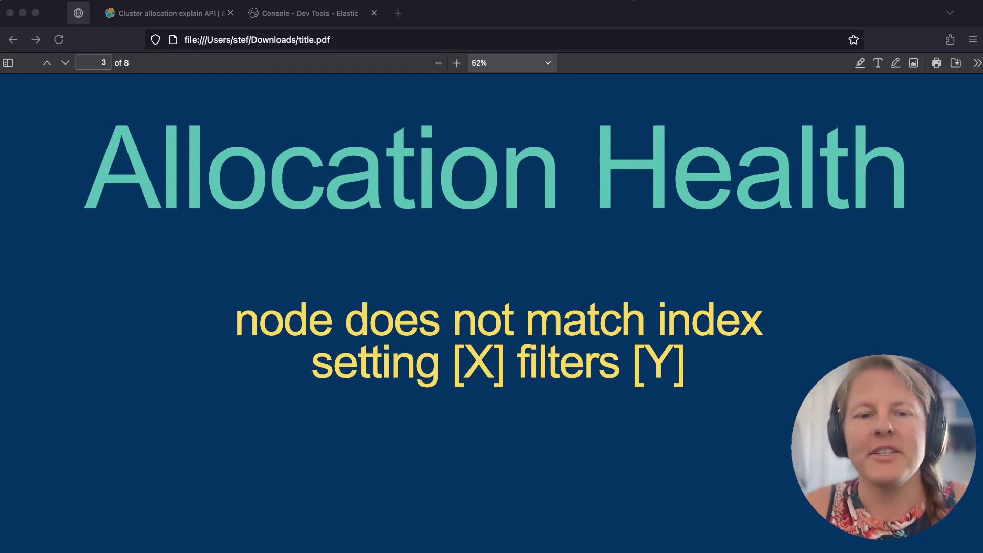
# Read the allocation explain docs' Conflicting settings example on node-mismatch filters, then return to the console
pyautogui.click(172, 14)
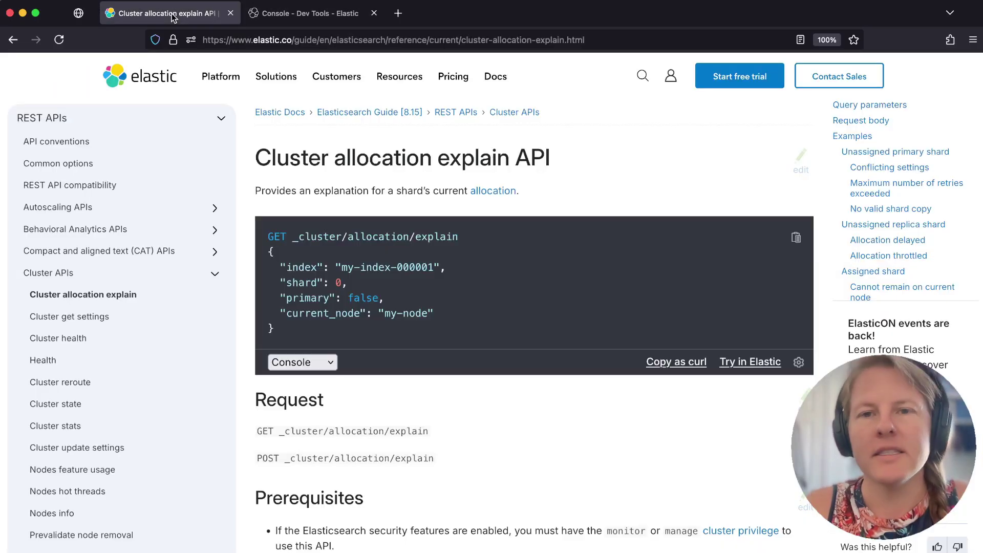
pyautogui.click(871, 168)
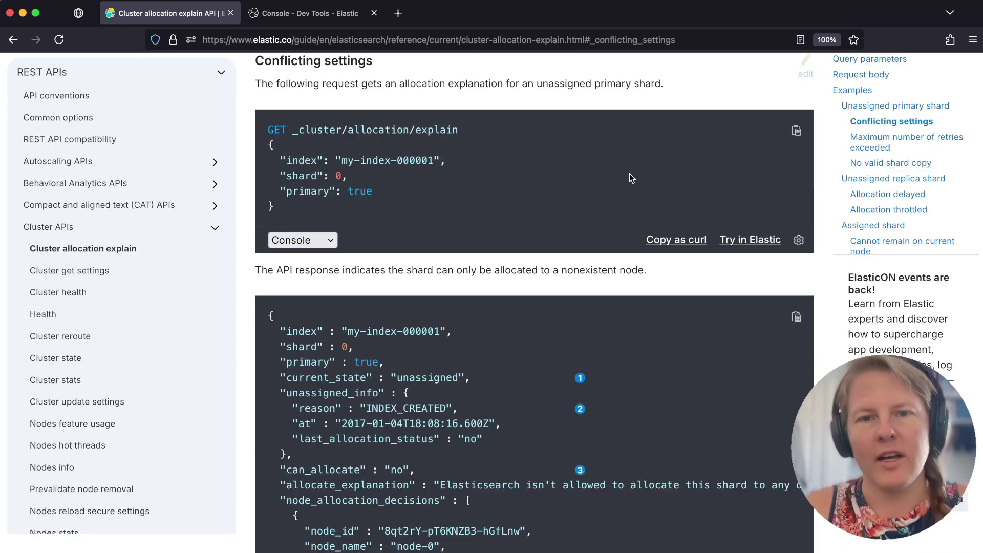
pyautogui.scroll(-5, 455, 355)
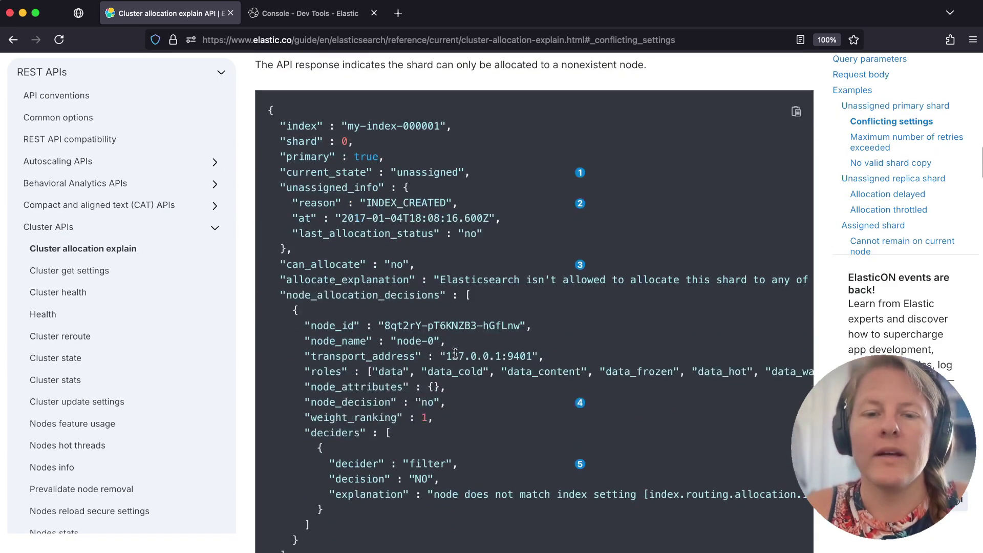
pyautogui.moveTo(439, 279); pyautogui.dragTo(585, 283)
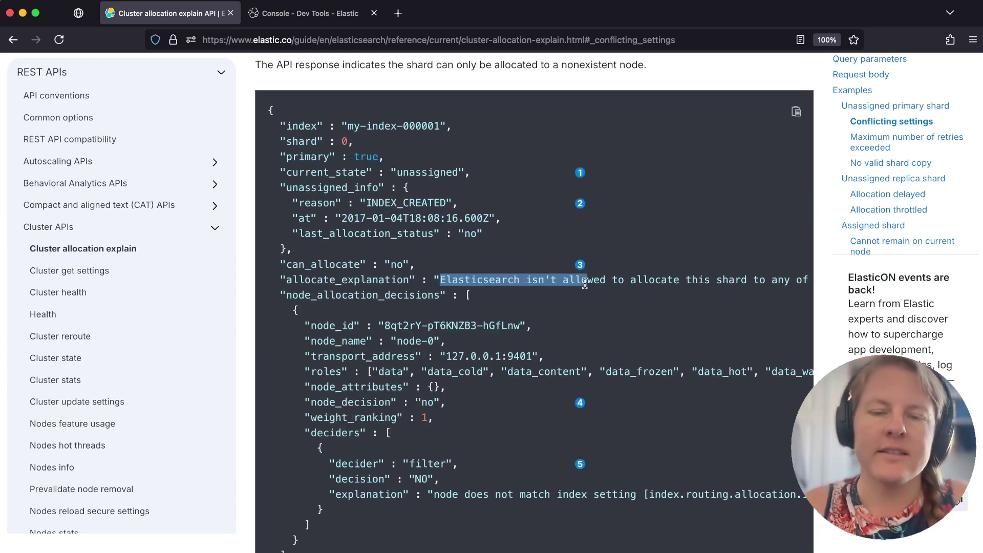
pyautogui.scroll(-4, 585, 283)
pyautogui.moveTo(434, 400); pyautogui.dragTo(615, 400)
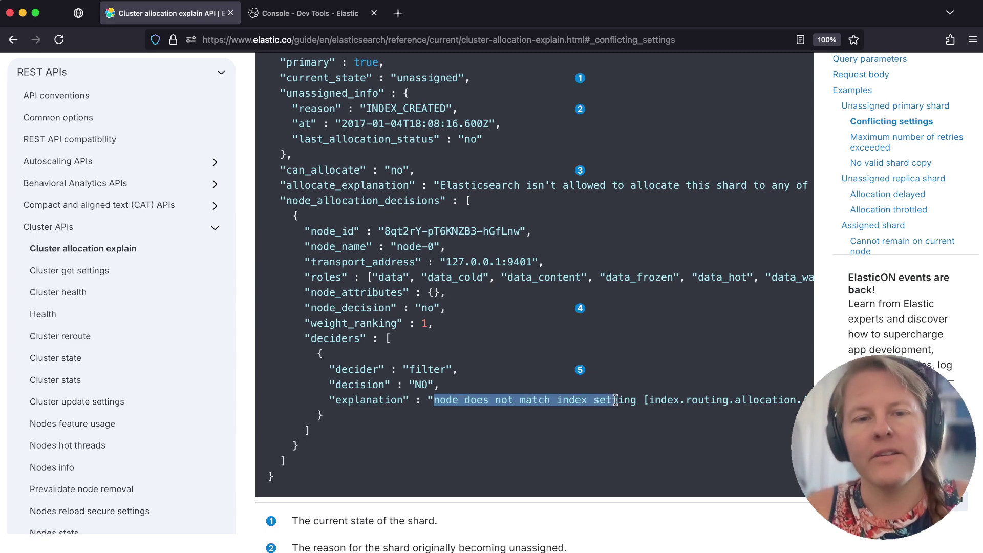
pyautogui.hscroll(5, 615, 400)
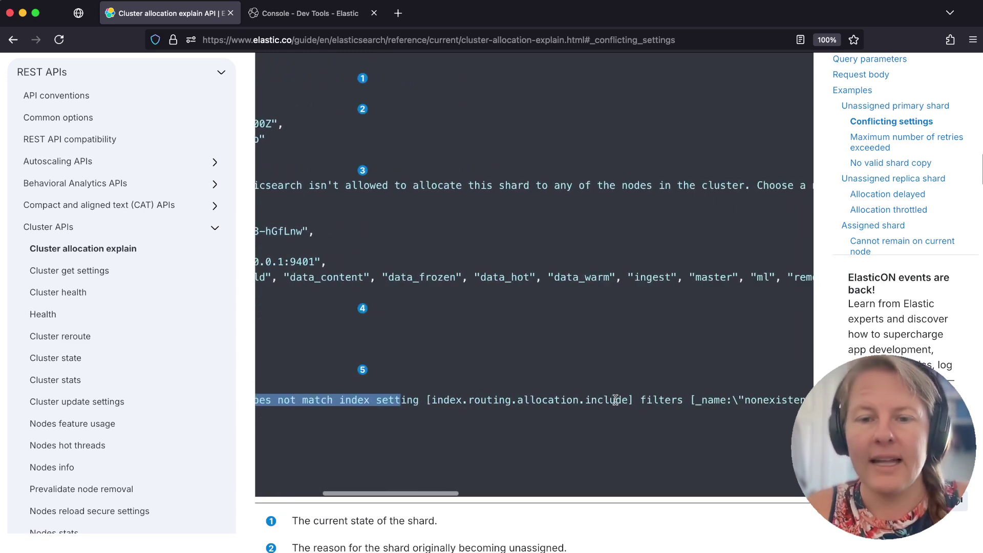
pyautogui.hotkey('ctrl', 'Tab')
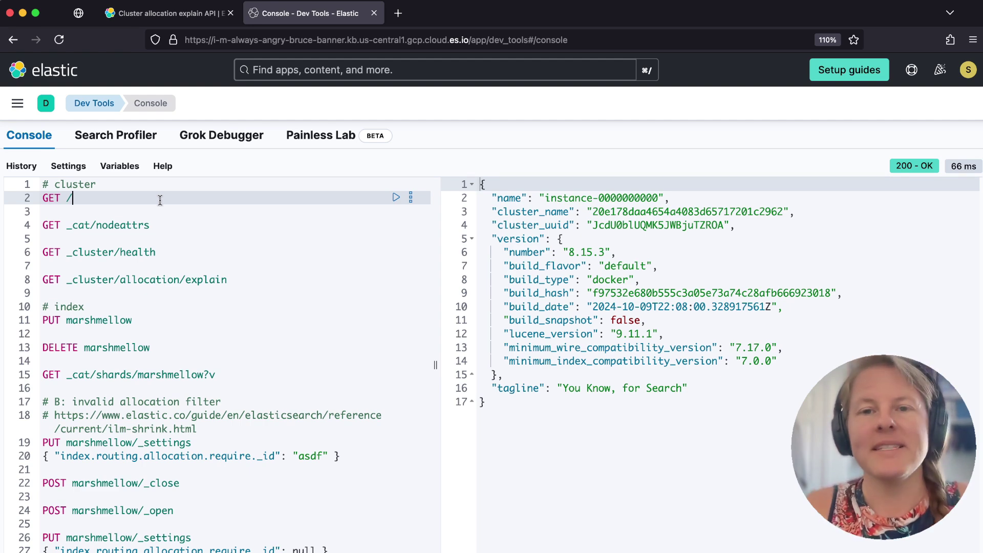
# Run GET _cat/nodeattrs and inspect the nodes' data tier attributes
pyautogui.click(153, 225)
pyautogui.press('super+Return')
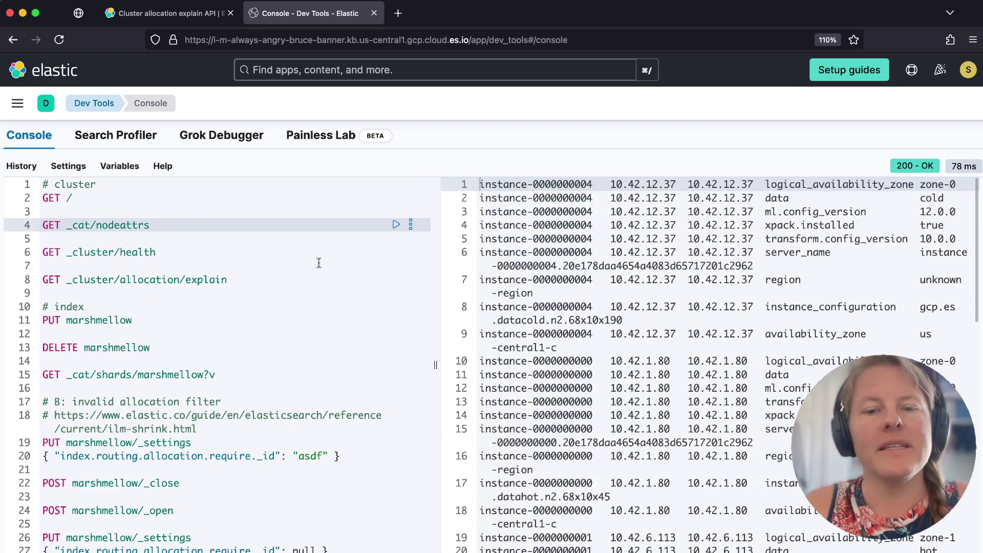
pyautogui.scroll(-3, 770, 522)
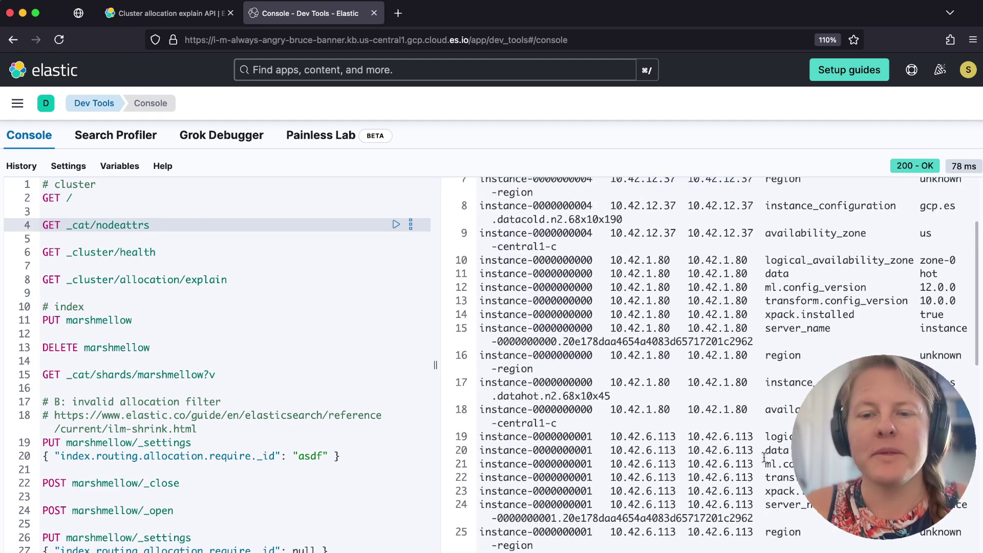
pyautogui.click(771, 463)
pyautogui.moveTo(782, 456); pyautogui.dragTo(819, 451)
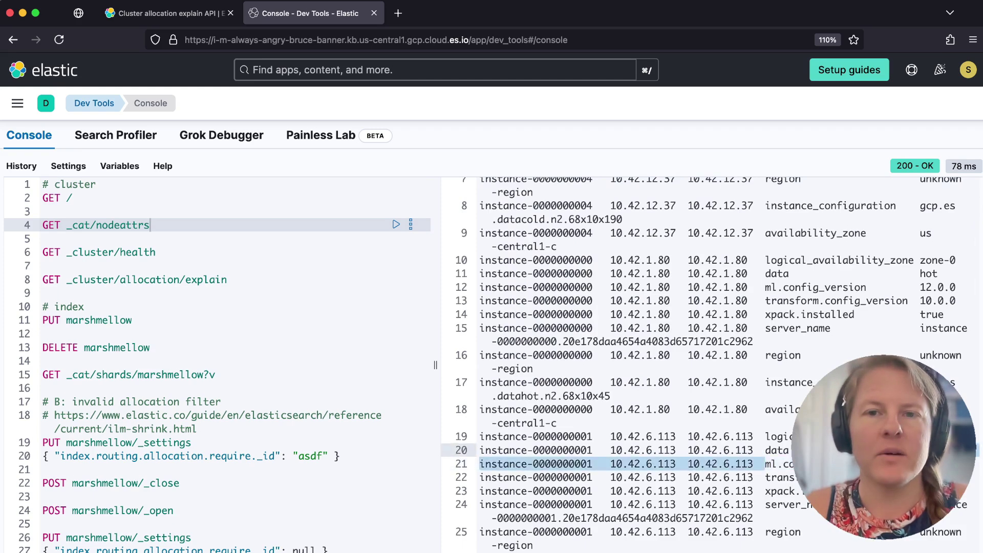
pyautogui.scroll(-6, 638, 341)
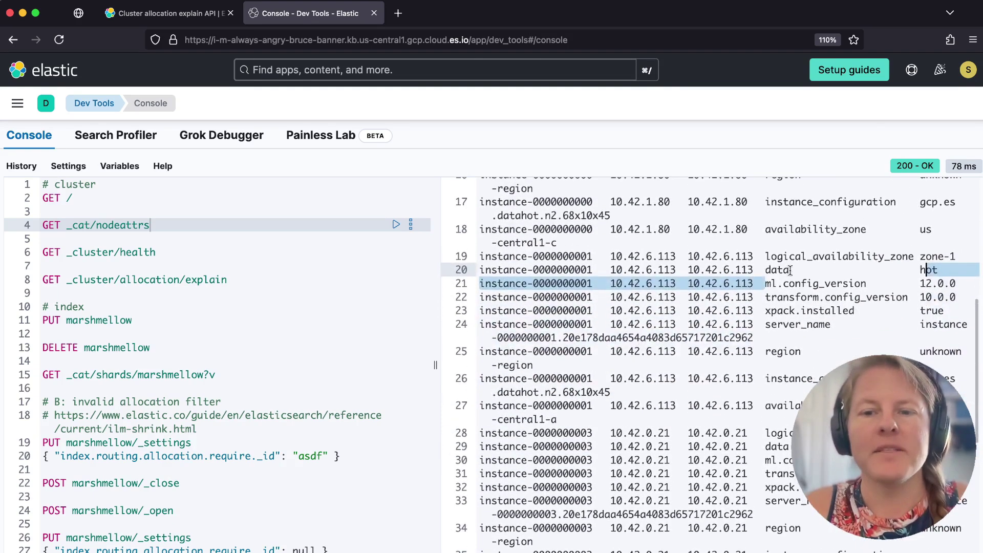
# Confirm cluster health is green and list marshmellow's shards, primary and replica both STARTED
pyautogui.click(189, 249)
pyautogui.press('super+Return')
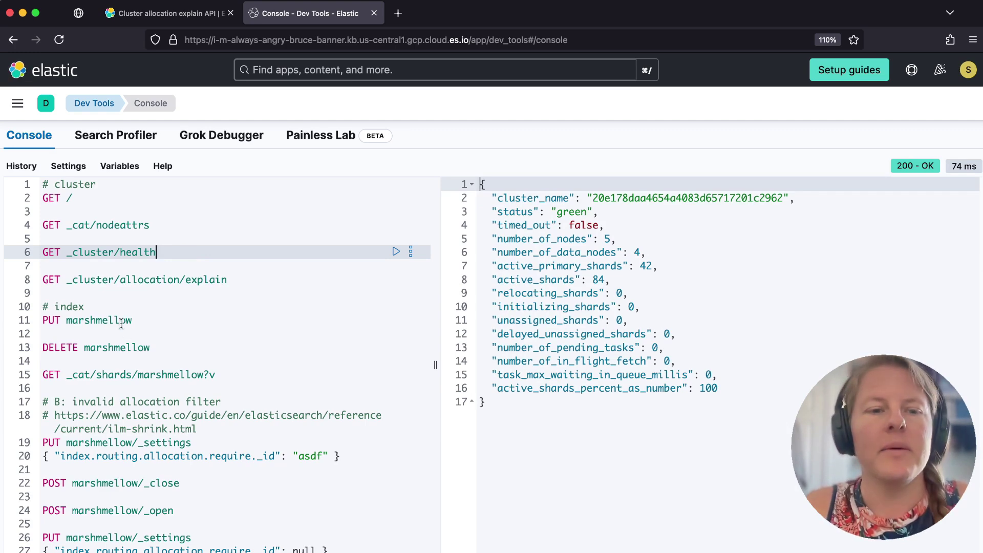
pyautogui.click(114, 375)
pyautogui.press('super+Return')
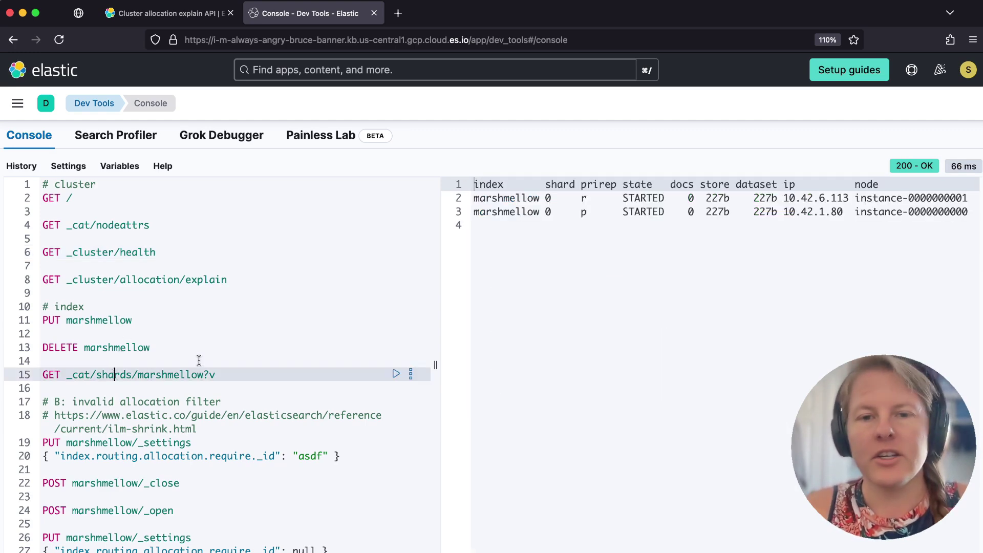
pyautogui.scroll(-8, 196, 391)
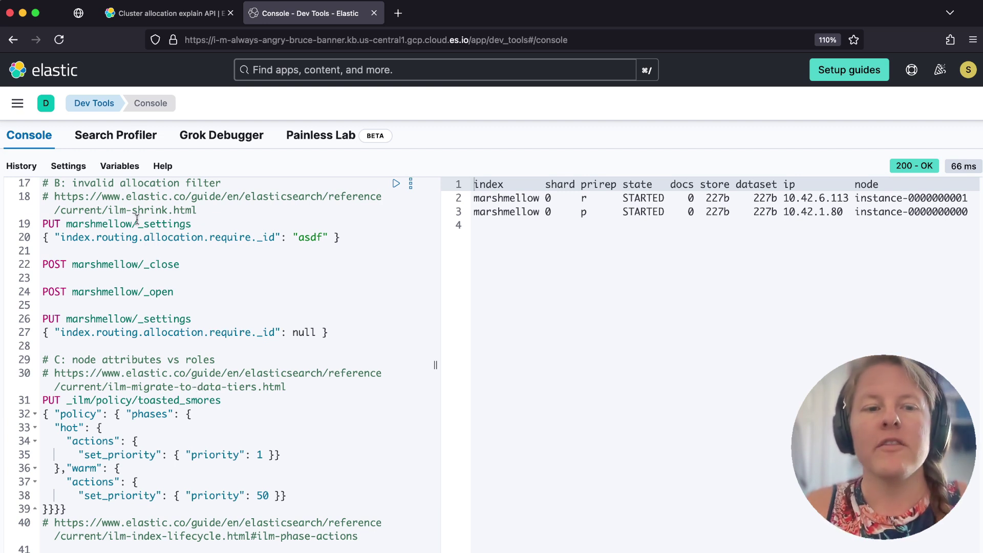
# Select the PUT marshmellow/_settings request setting the require._id allocation filter to 'asdf'
pyautogui.moveTo(132, 210); pyautogui.dragTo(205, 213)
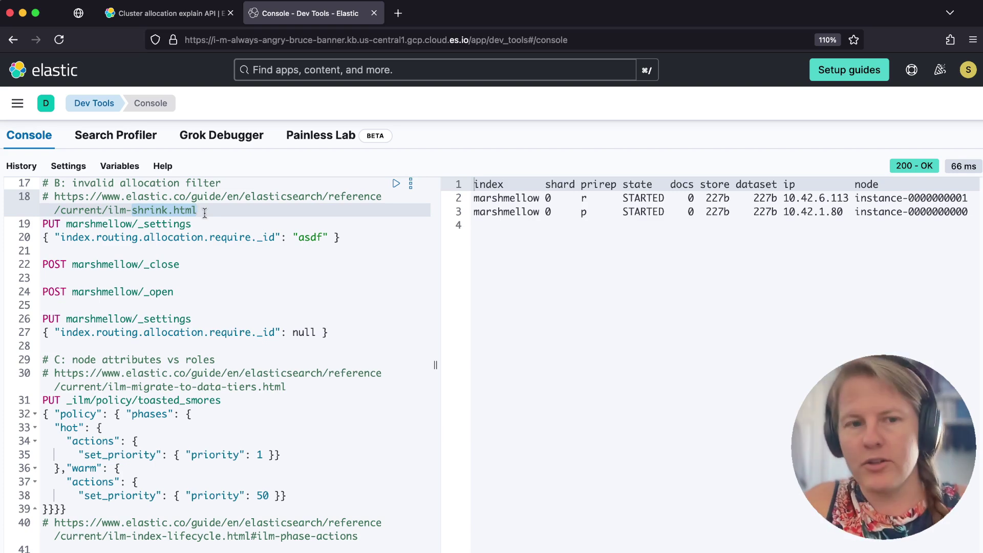
pyautogui.click(90, 223)
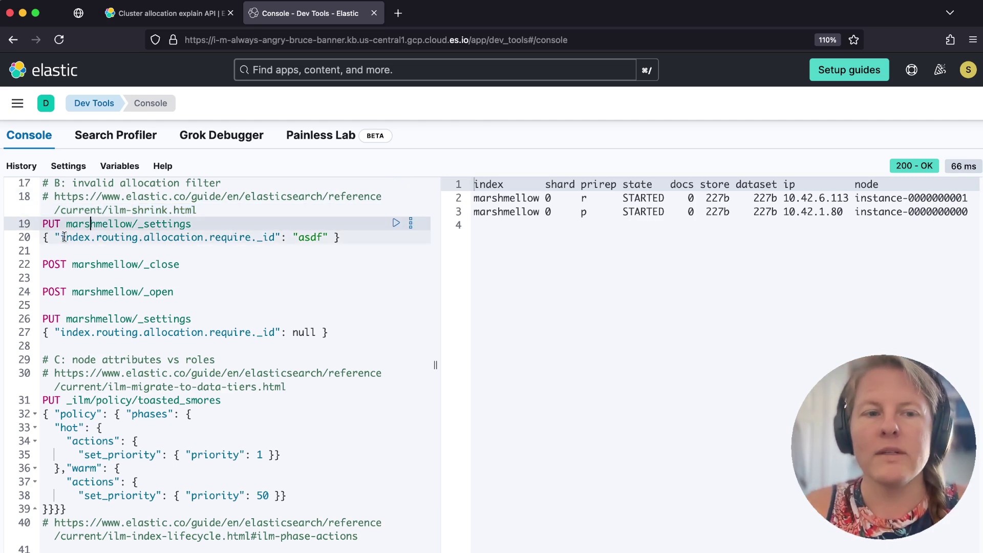
pyautogui.moveTo(58, 237); pyautogui.dragTo(276, 237)
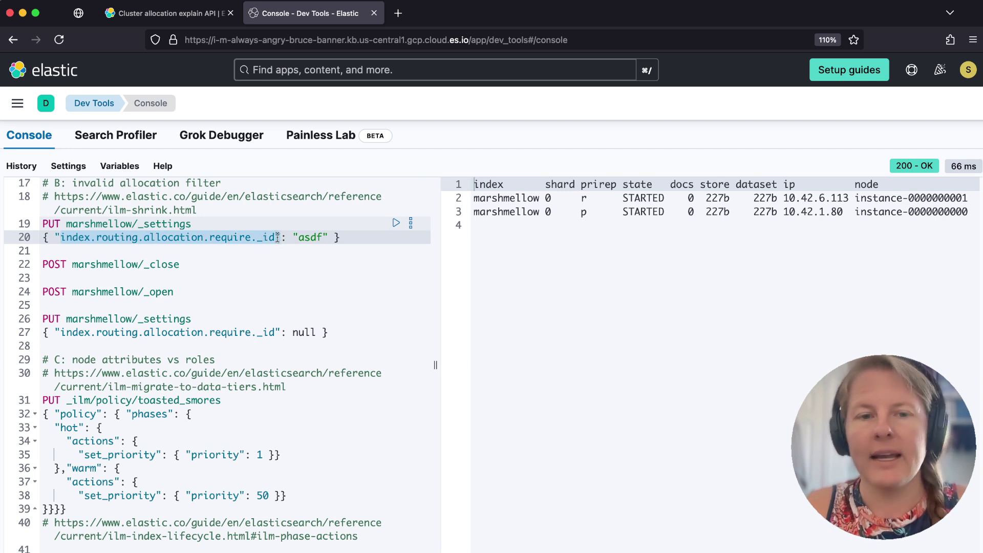
pyautogui.doubleClick(313, 237)
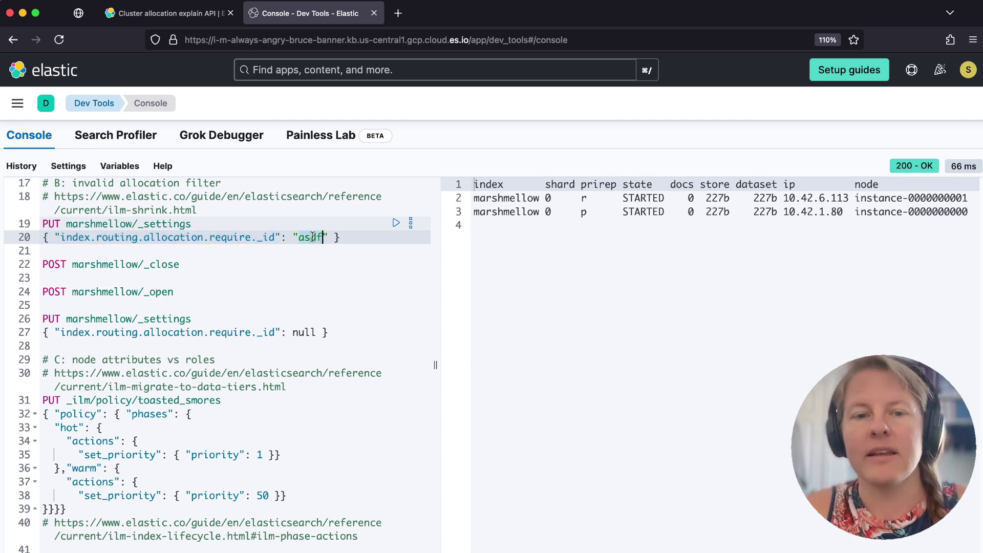
pyautogui.click(240, 238)
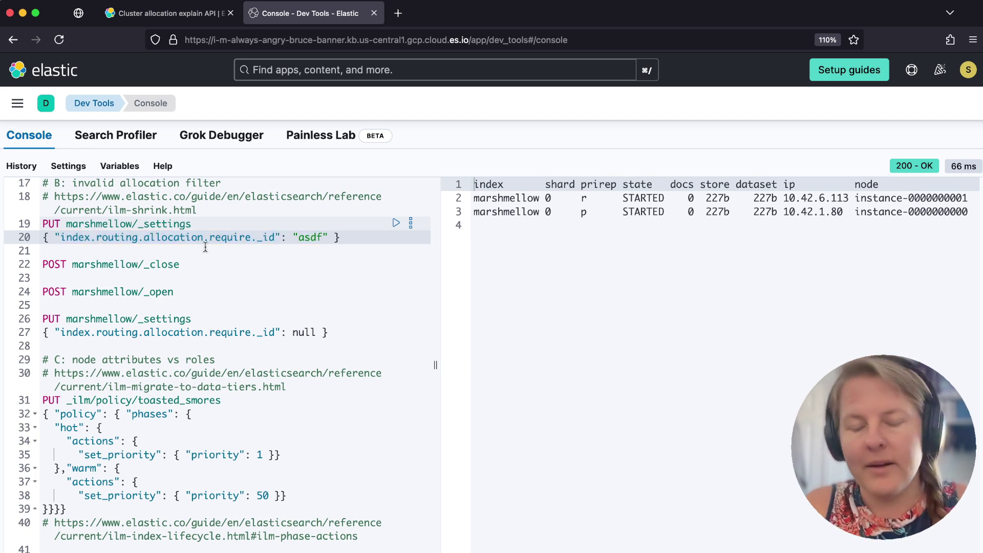
pyautogui.click(184, 228)
pyautogui.press('super+Return')
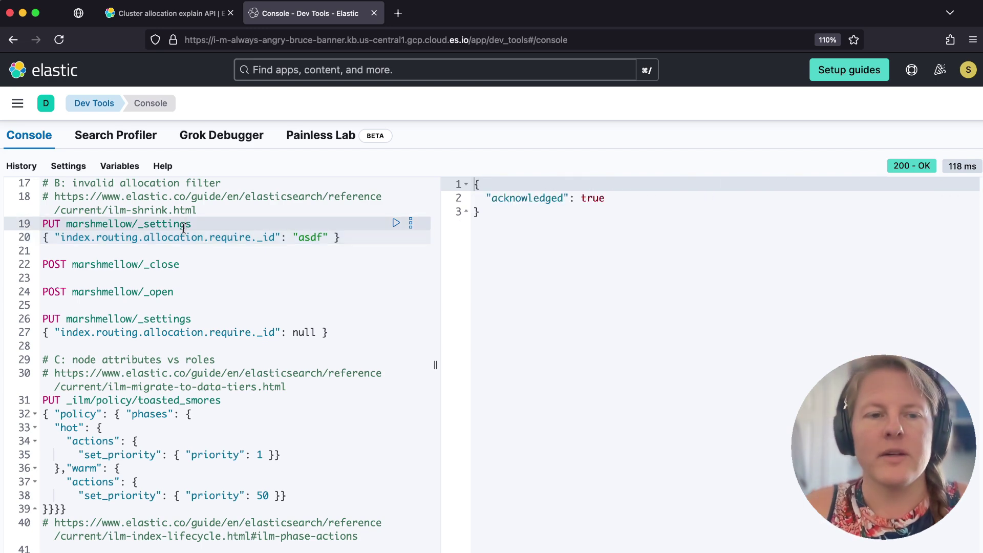
pyautogui.click(213, 258)
pyautogui.press('super+Return')
pyautogui.click(181, 294)
pyautogui.press('super+Return')
pyautogui.scroll(5, 181, 294)
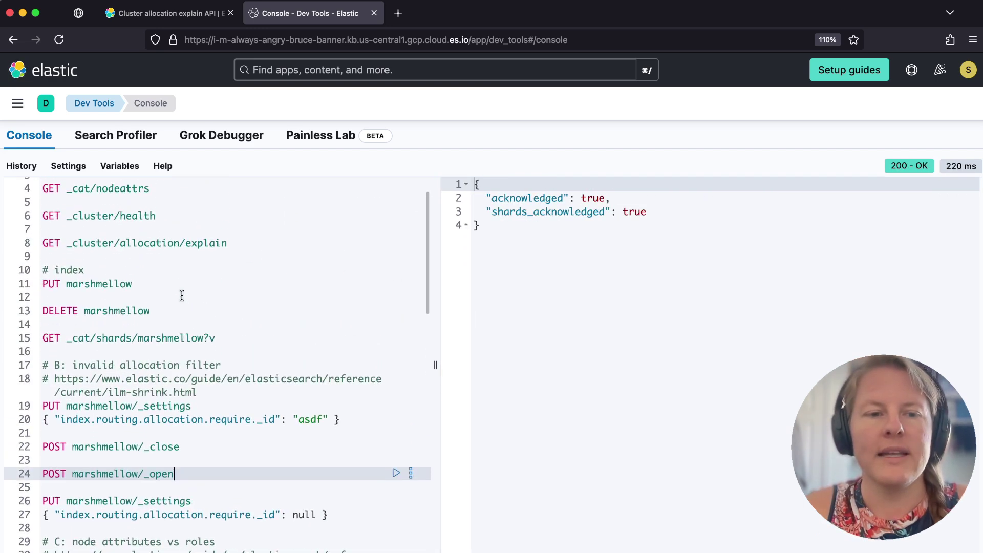
pyautogui.click(139, 215)
pyautogui.press('super+Return')
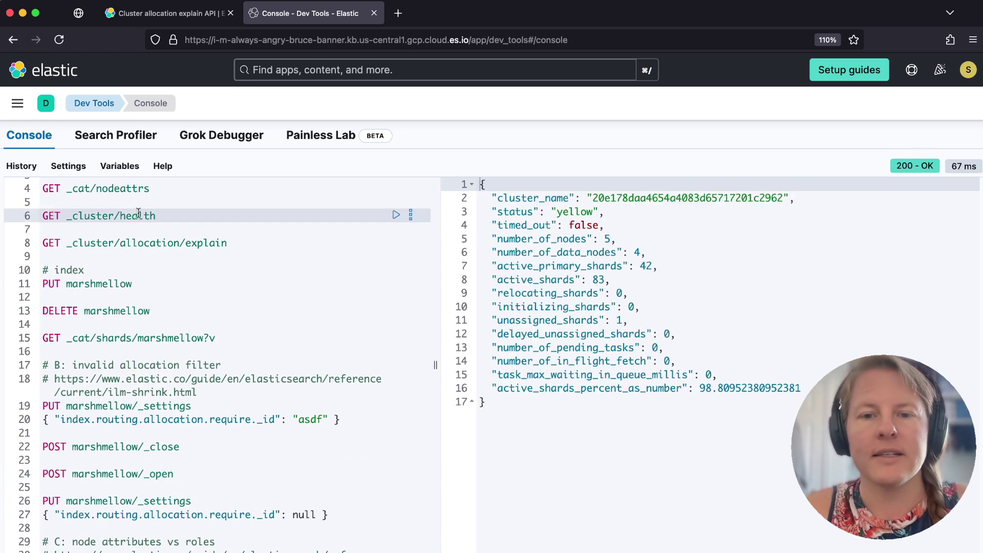
pyautogui.click(124, 336)
pyautogui.press('super+Return')
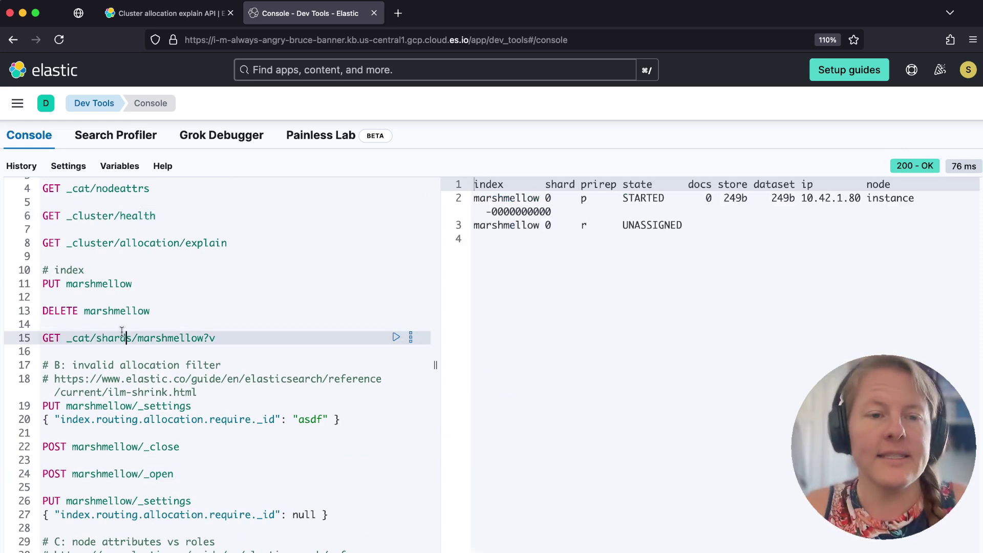
pyautogui.click(111, 244)
pyautogui.press('super+Return')
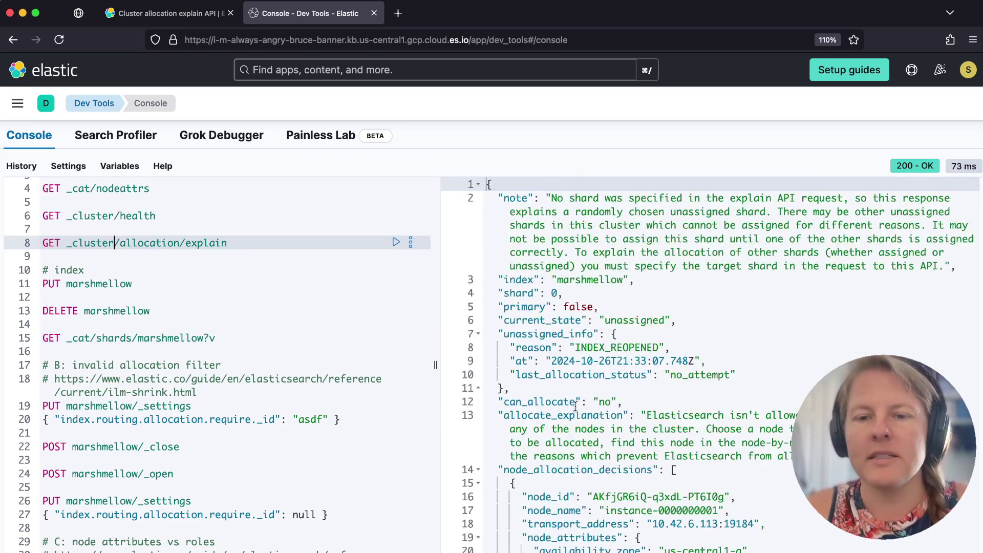
pyautogui.doubleClick(606, 349)
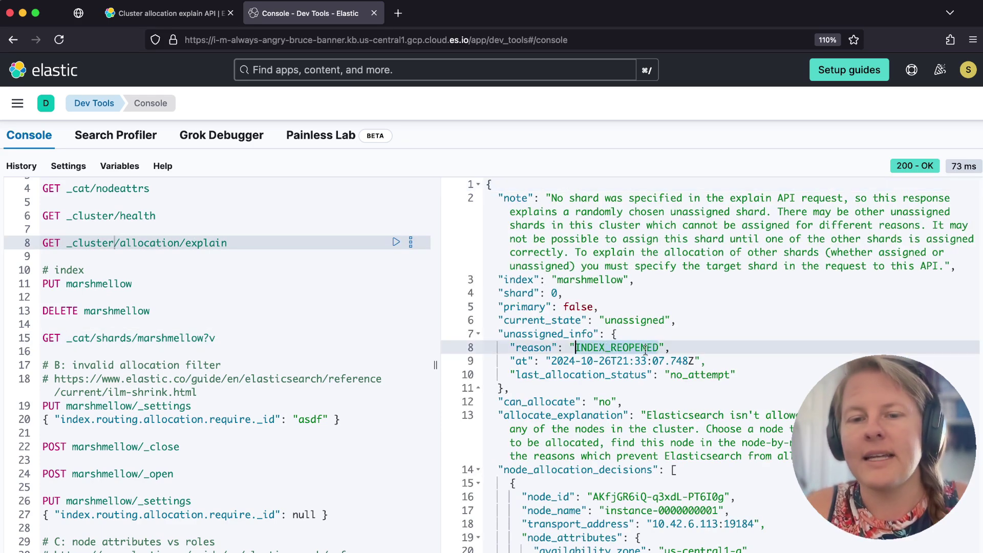
pyautogui.doubleClick(686, 372)
pyautogui.doubleClick(670, 416)
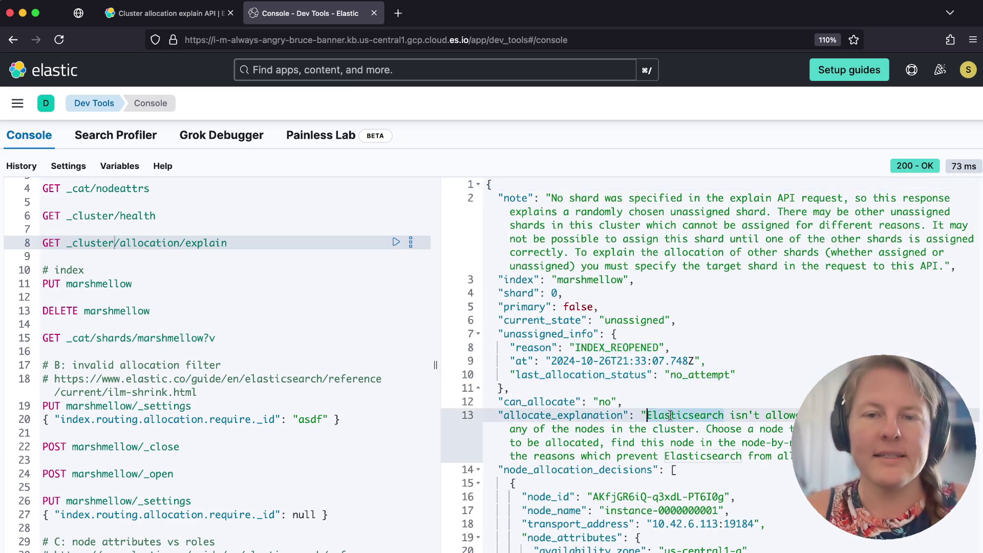
pyautogui.scroll(-10, 670, 415)
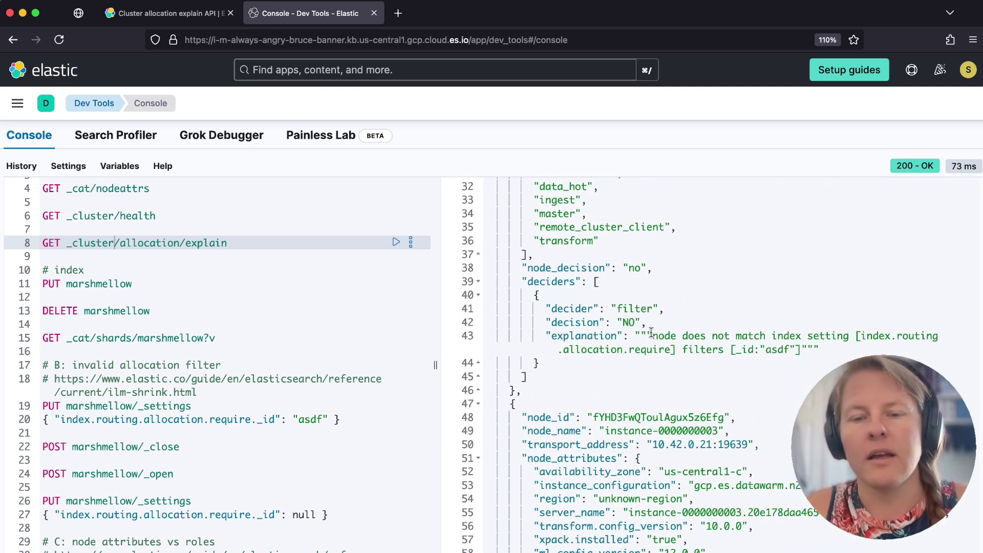
pyautogui.moveTo(651, 335); pyautogui.dragTo(854, 333)
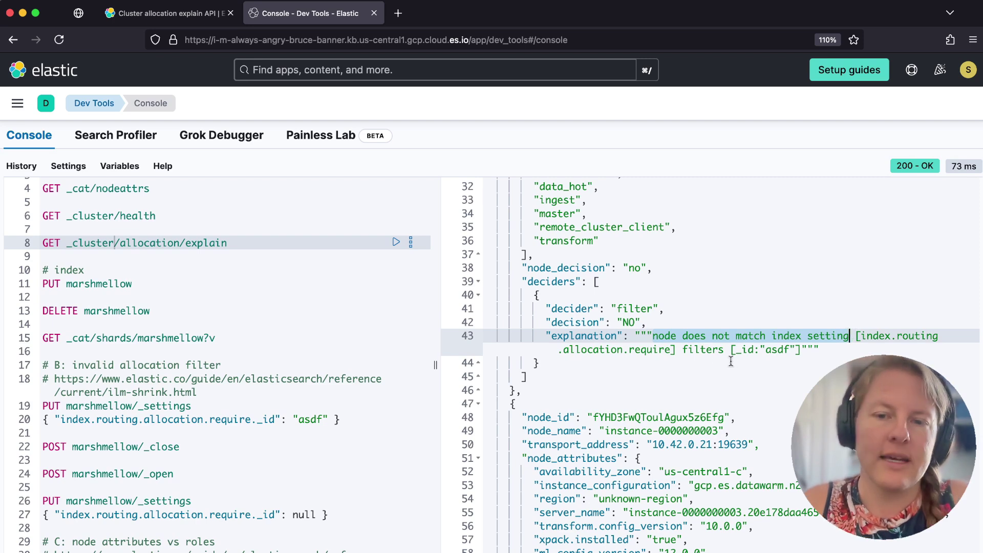
pyautogui.doubleClick(776, 348)
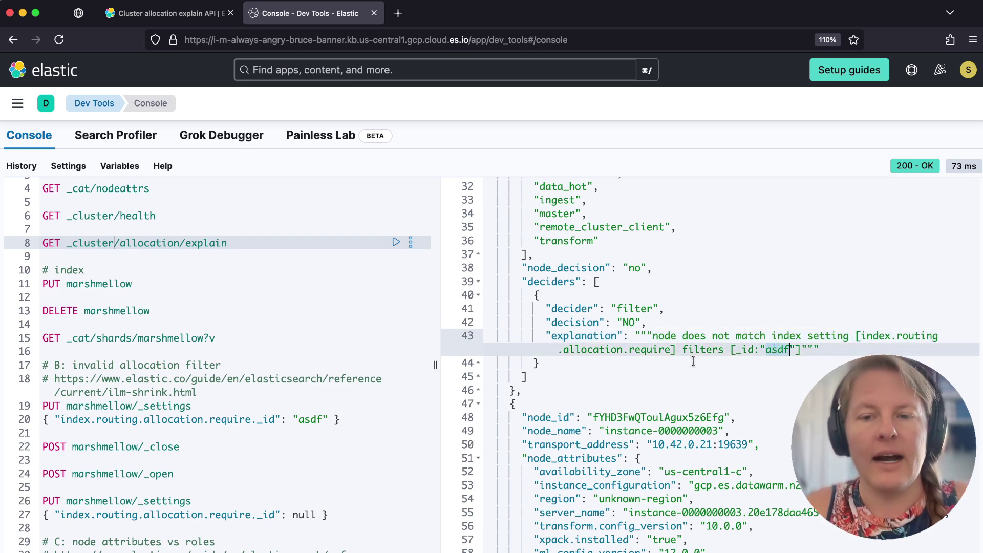
pyautogui.scroll(6, 693, 361)
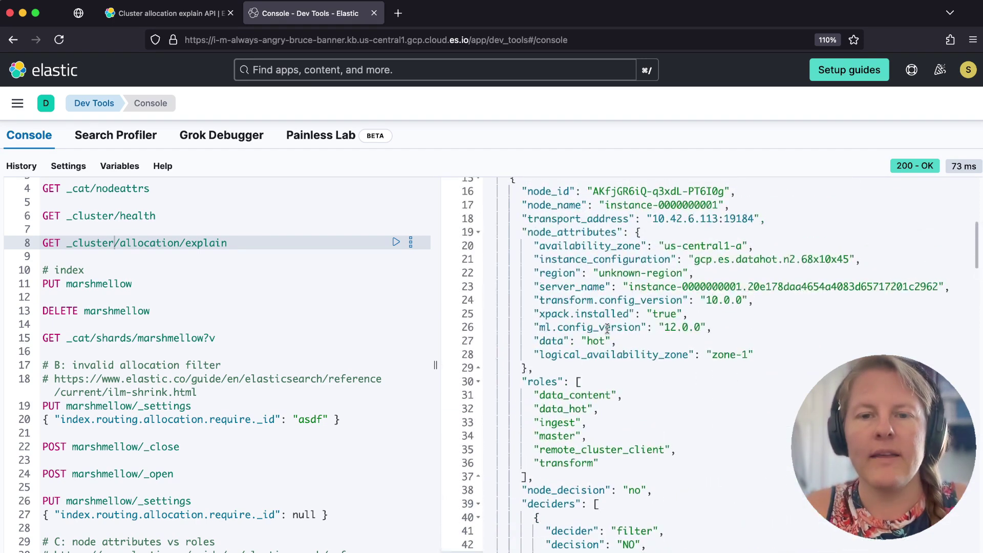
pyautogui.scroll(1, 570, 299)
pyautogui.doubleClick(550, 239)
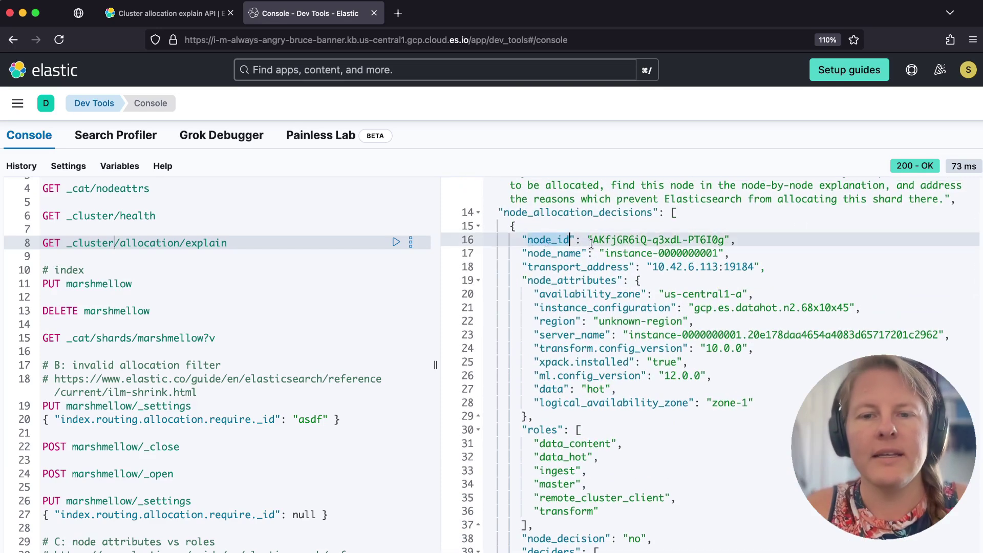
pyautogui.moveTo(593, 239); pyautogui.dragTo(725, 238)
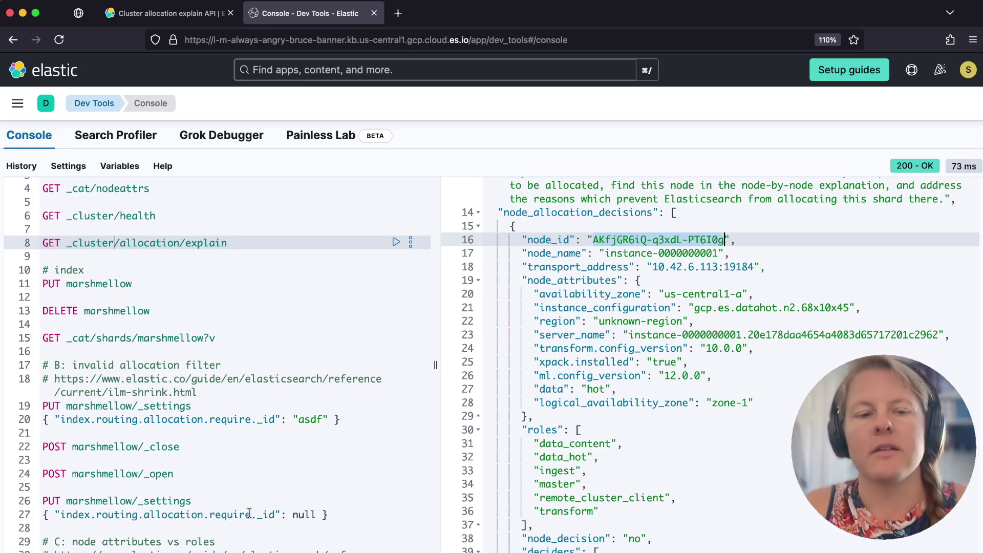
# Send the PUT marshmellow/_settings request setting require._id to null
pyautogui.scroll(-5, 236, 418)
pyautogui.click(187, 262)
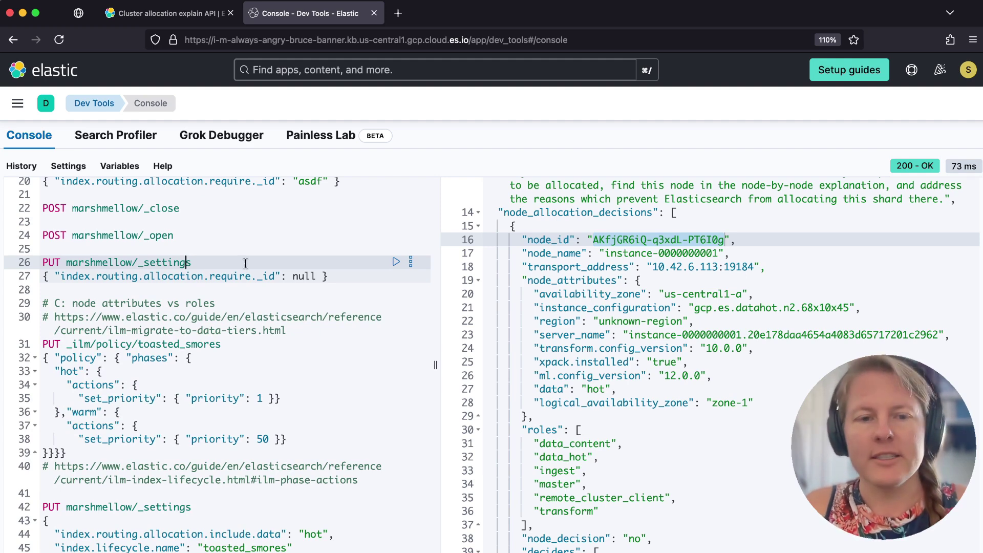
pyautogui.press('super+Return')
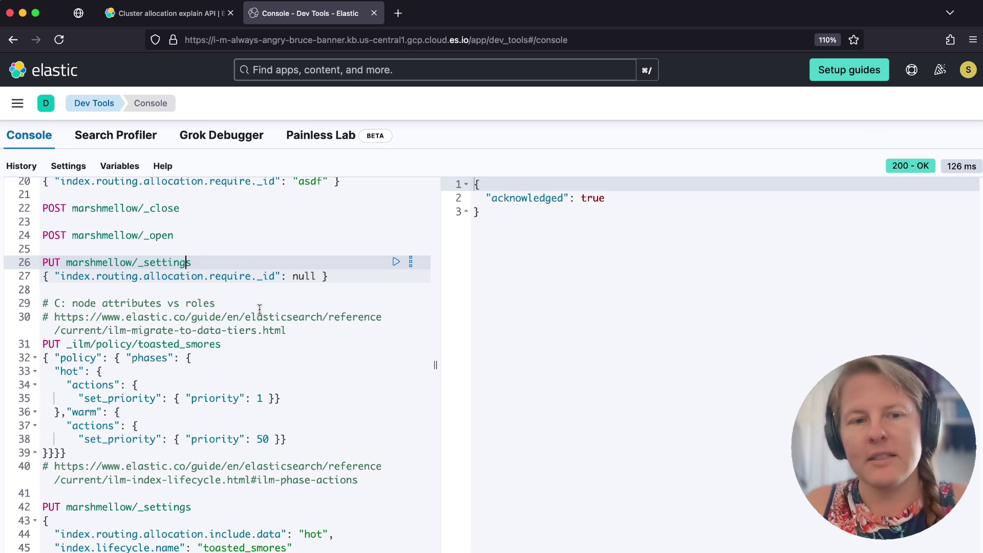
pyautogui.scroll(1, 295, 276)
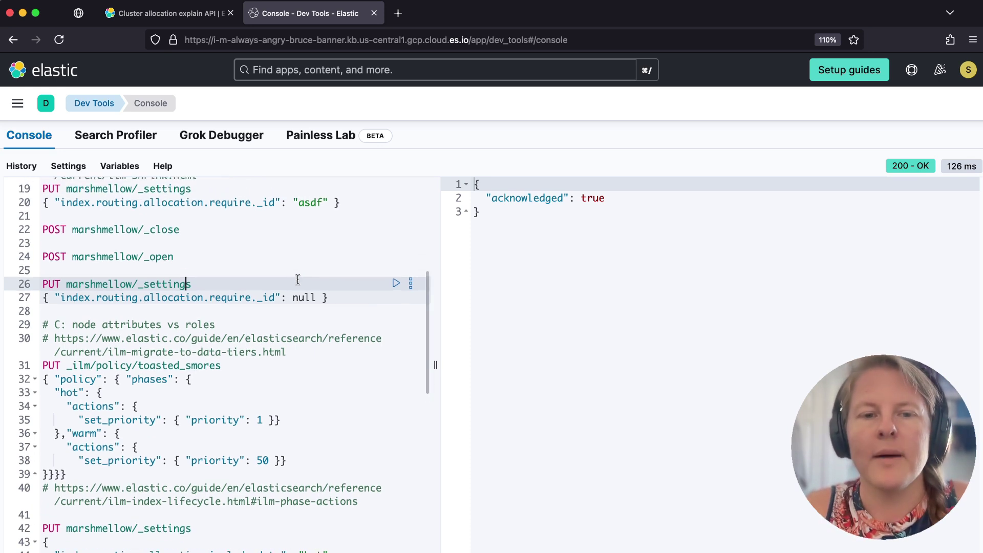
pyautogui.doubleClick(302, 297)
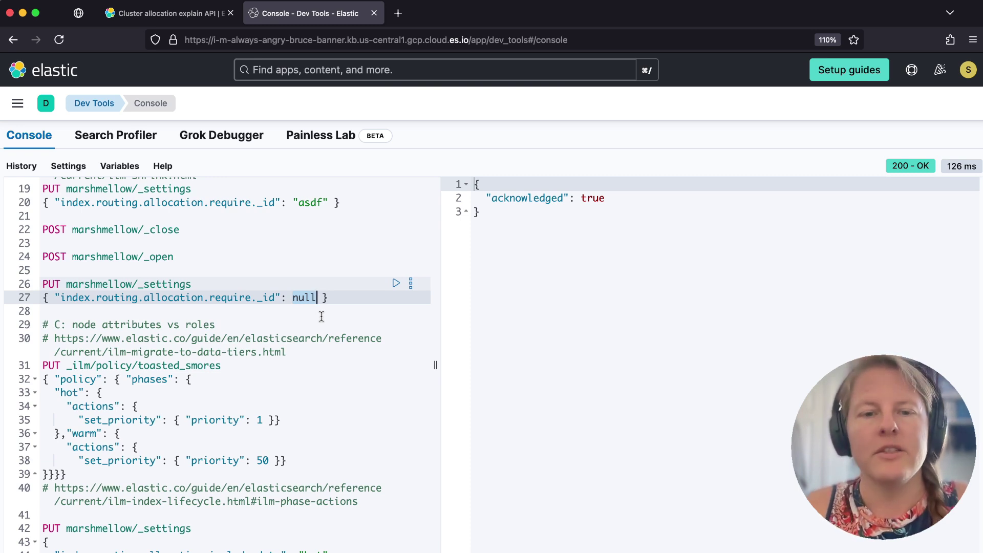
pyautogui.click(161, 311)
pyautogui.scroll(-6, 161, 311)
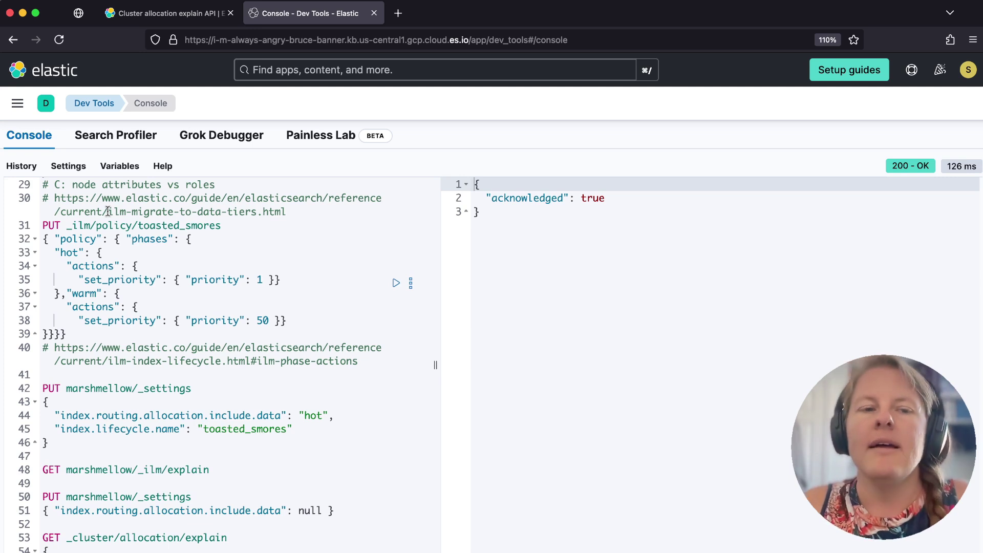
# Create the toasted_smores ILM policy with its hot and warm phases
pyautogui.click(121, 225)
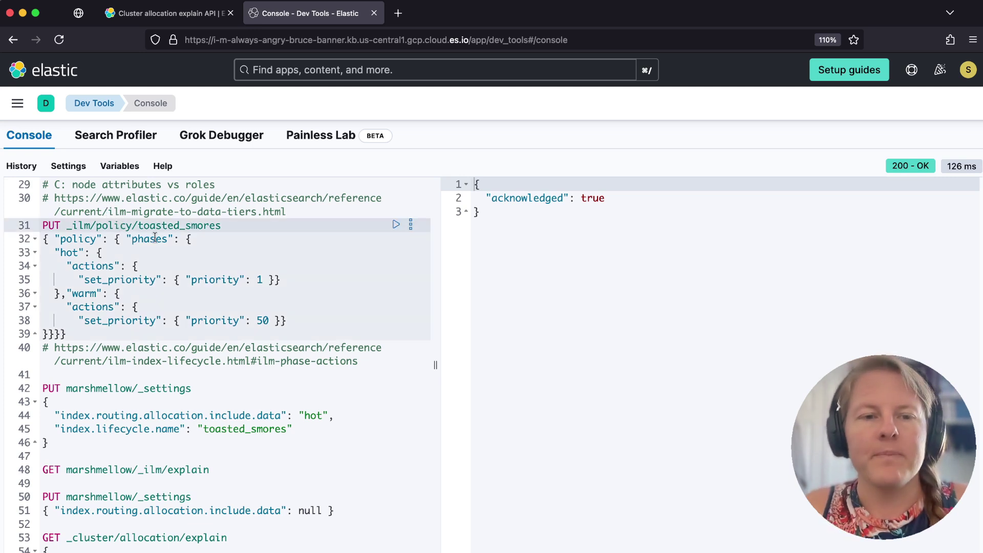
pyautogui.press('super+Return')
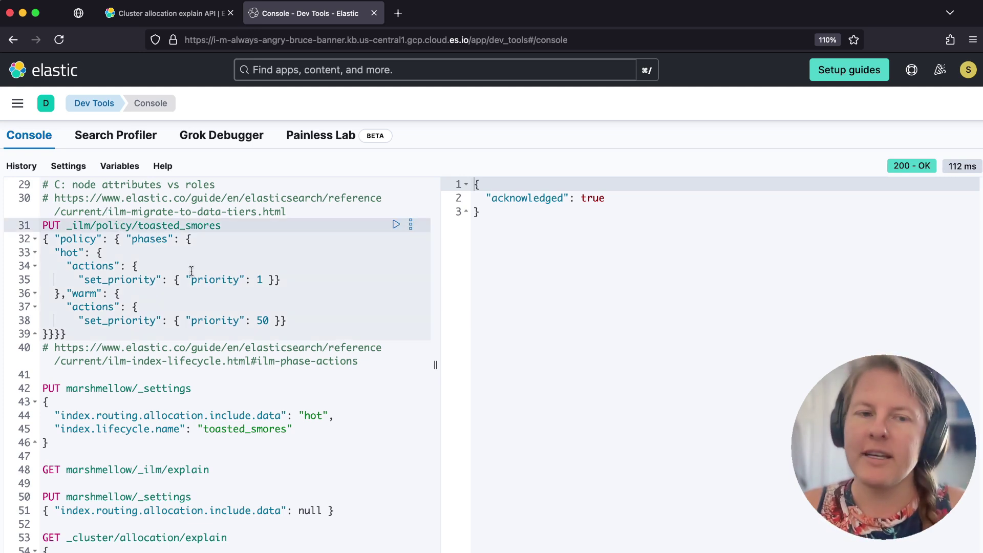
pyautogui.click(70, 253)
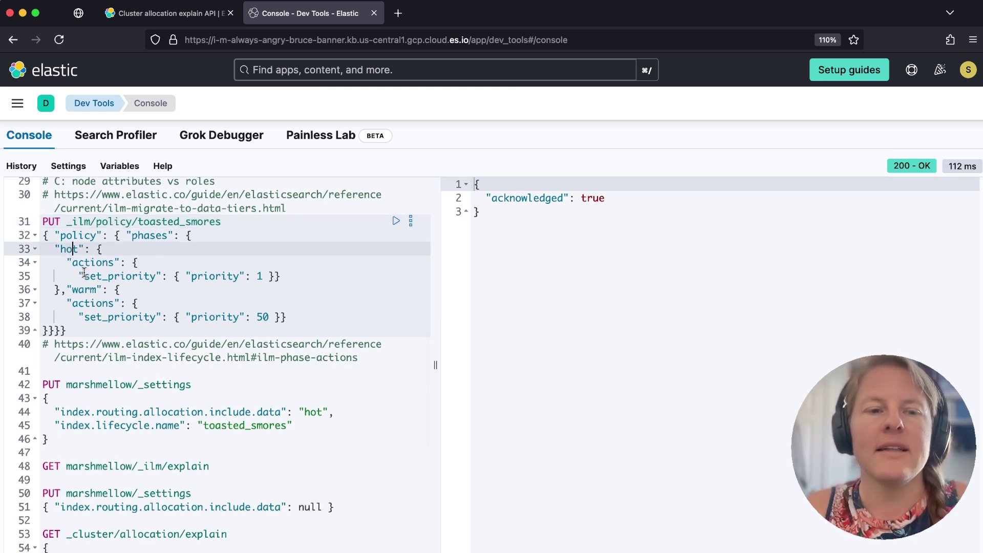
pyautogui.scroll(-1, 84, 272)
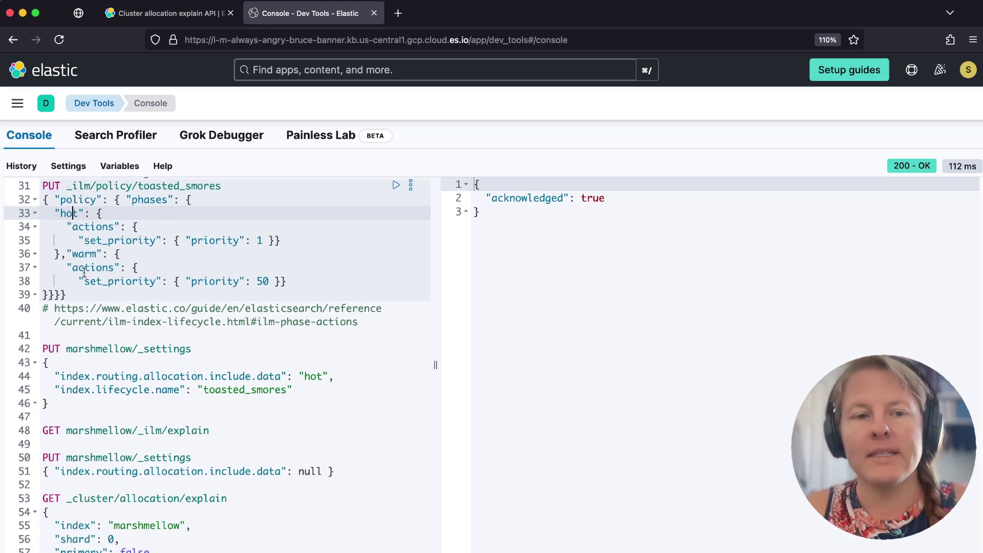
pyautogui.click(78, 254)
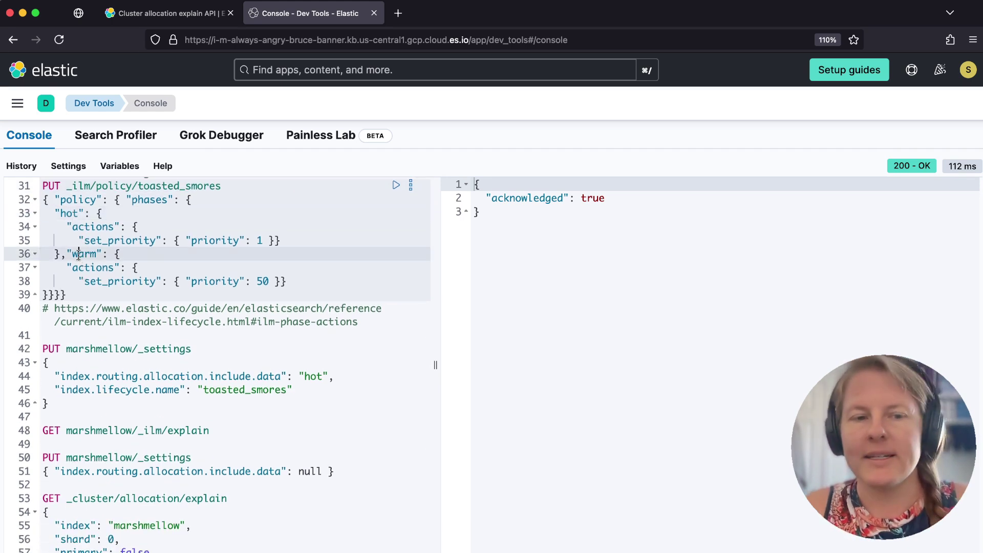
# Select the marshmellow settings request pairing include.data 'hot' with lifecycle policy toasted_smores
pyautogui.click(109, 349)
pyautogui.scroll(-3, 129, 369)
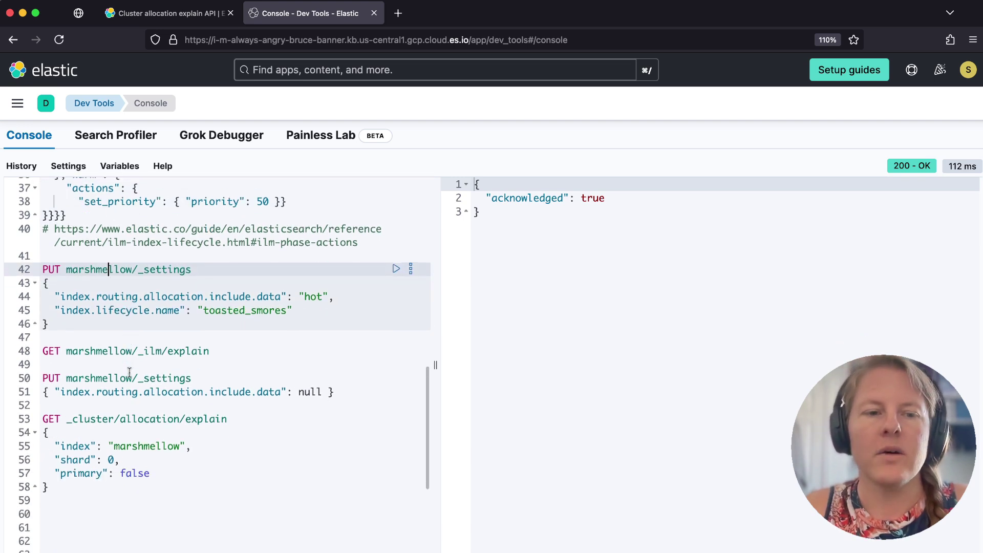
pyautogui.scroll(-3, 129, 370)
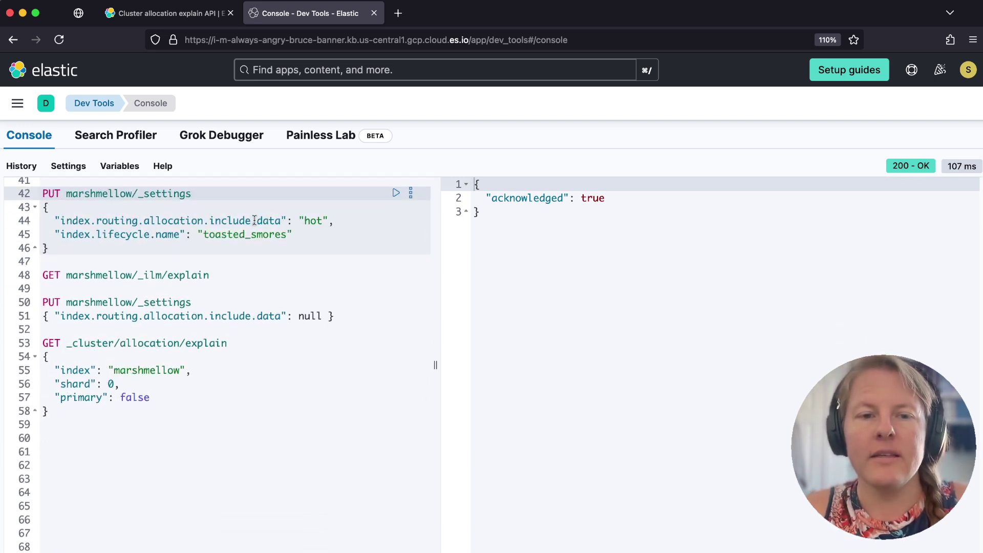
pyautogui.moveTo(256, 220); pyautogui.dragTo(328, 220)
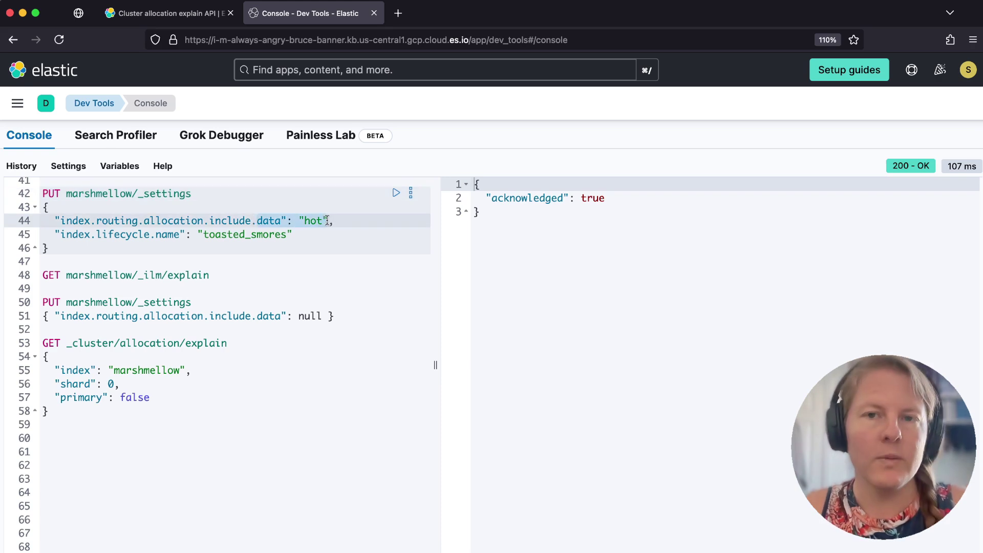
pyautogui.doubleClick(160, 235)
pyautogui.doubleClick(245, 235)
pyautogui.scroll(3, 115, 219)
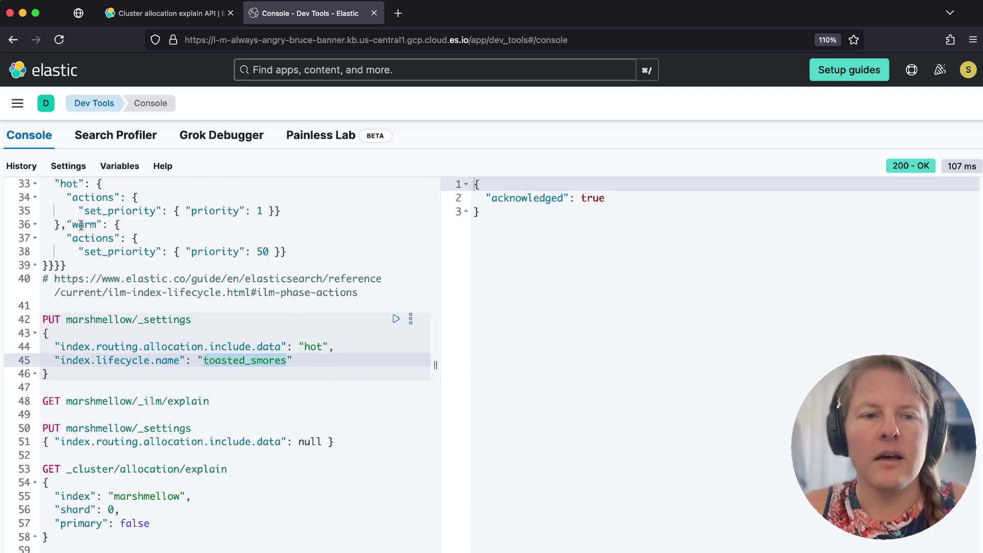
pyautogui.moveTo(81, 225); pyautogui.dragTo(127, 254)
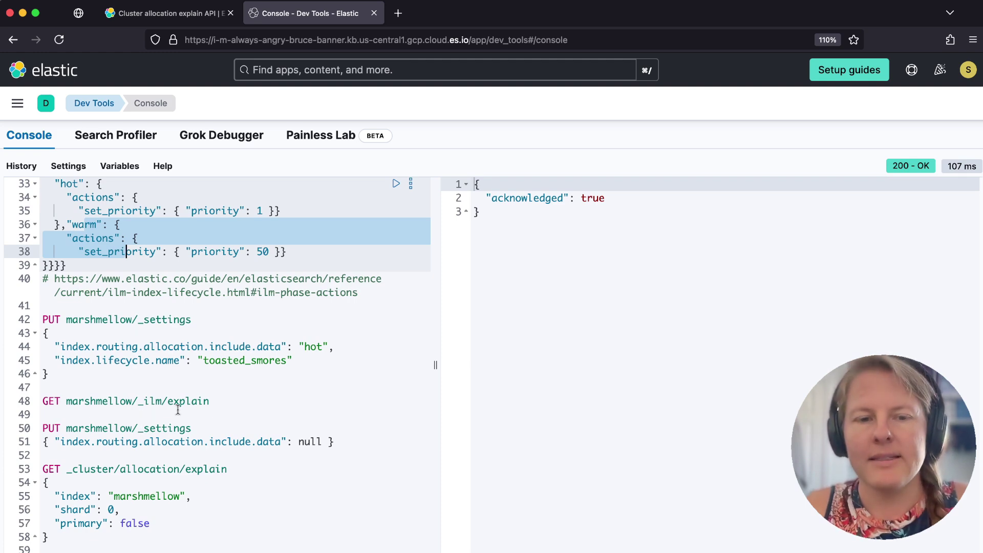
pyautogui.scroll(-4, 177, 409)
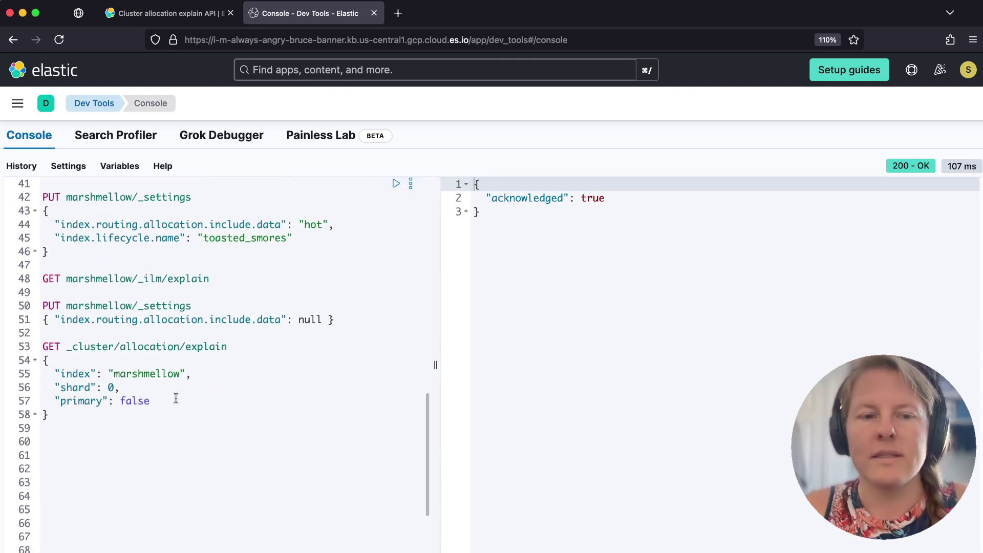
# Run GET marshmellow/_ilm/explain, showing check-migration waiting on 2 shards for data_warm
pyautogui.click(163, 278)
pyautogui.press('super+Return')
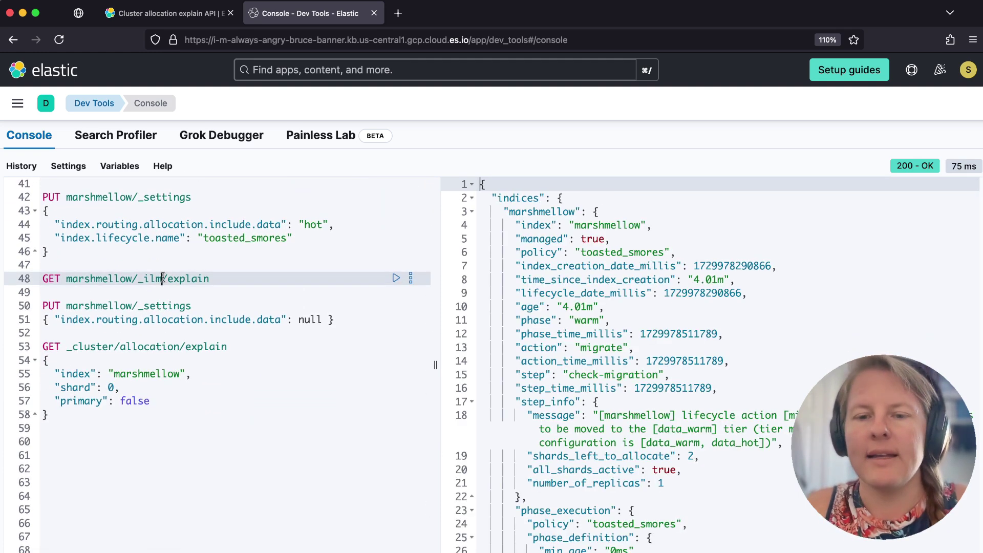
pyautogui.scroll(-4, 620, 433)
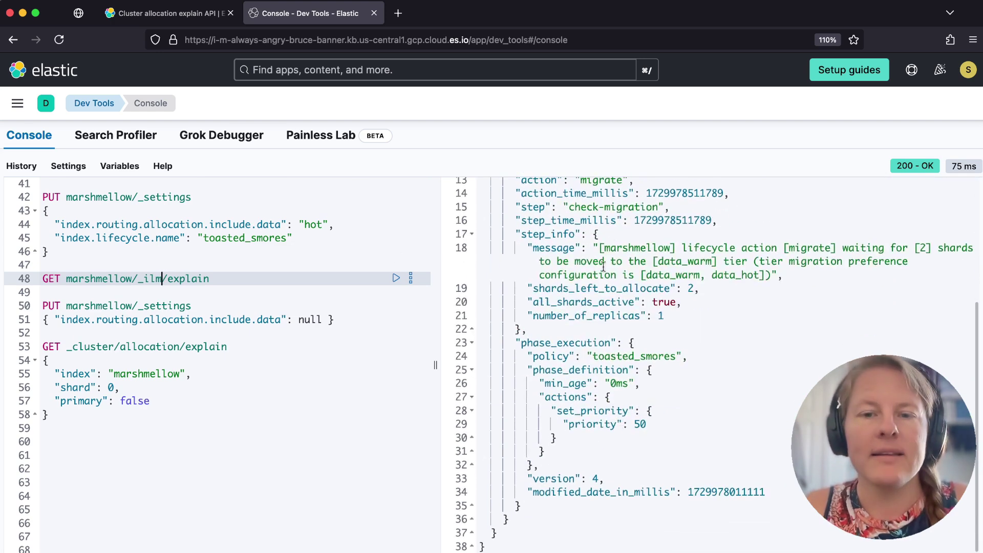
pyautogui.moveTo(569, 206); pyautogui.dragTo(657, 206)
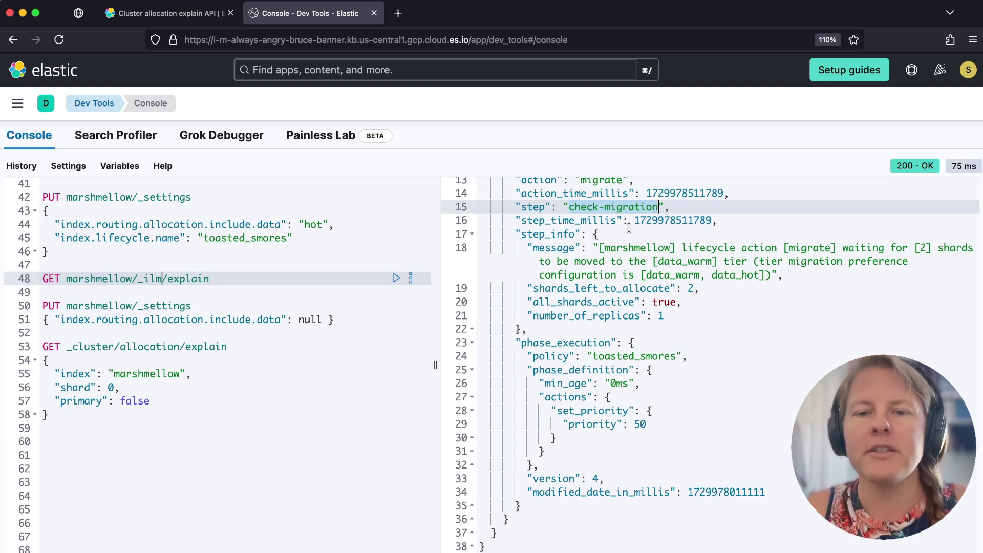
pyautogui.moveTo(598, 248); pyautogui.dragTo(771, 274)
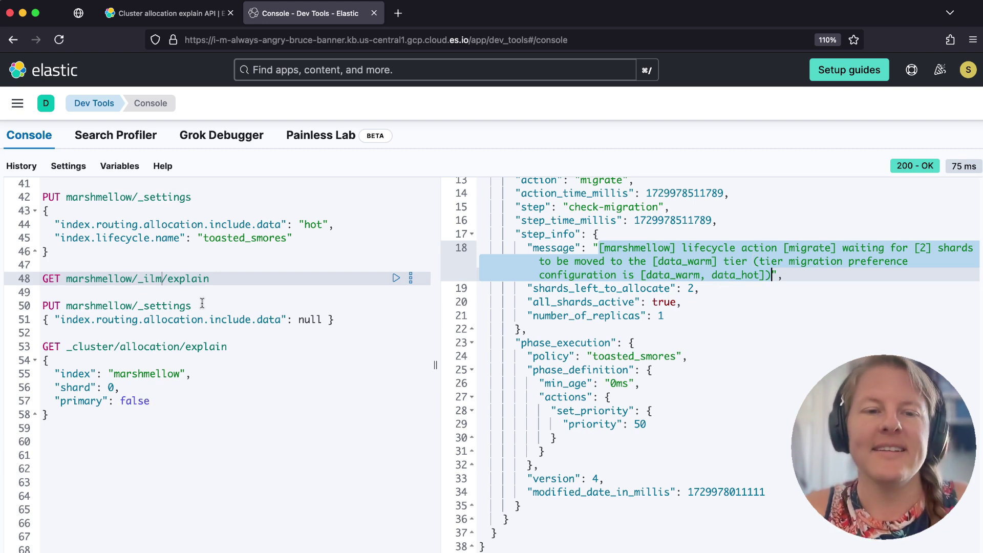
pyautogui.scroll(10, 202, 303)
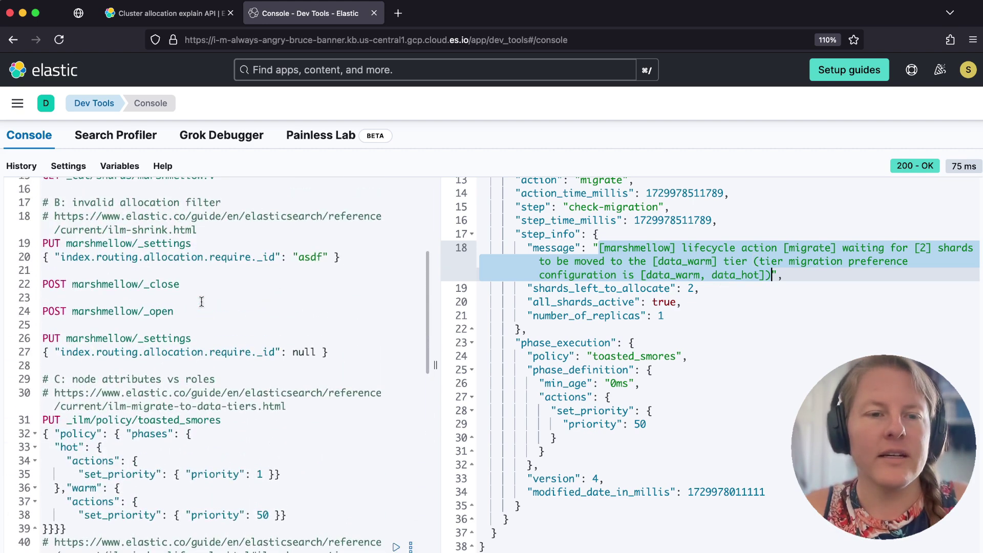
pyautogui.scroll(4, 202, 302)
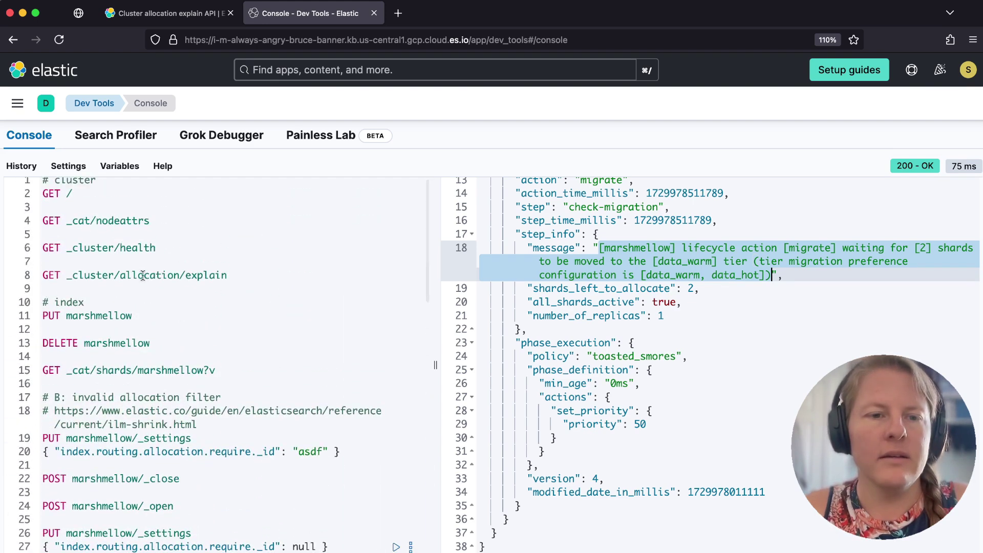
pyautogui.click(143, 275)
pyautogui.press('super+Return')
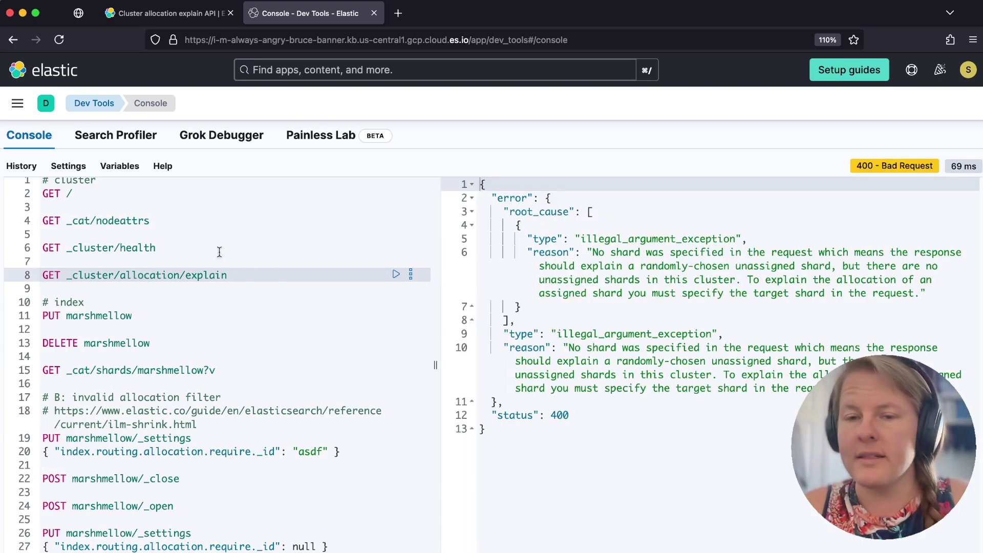
pyautogui.scroll(-10, 174, 322)
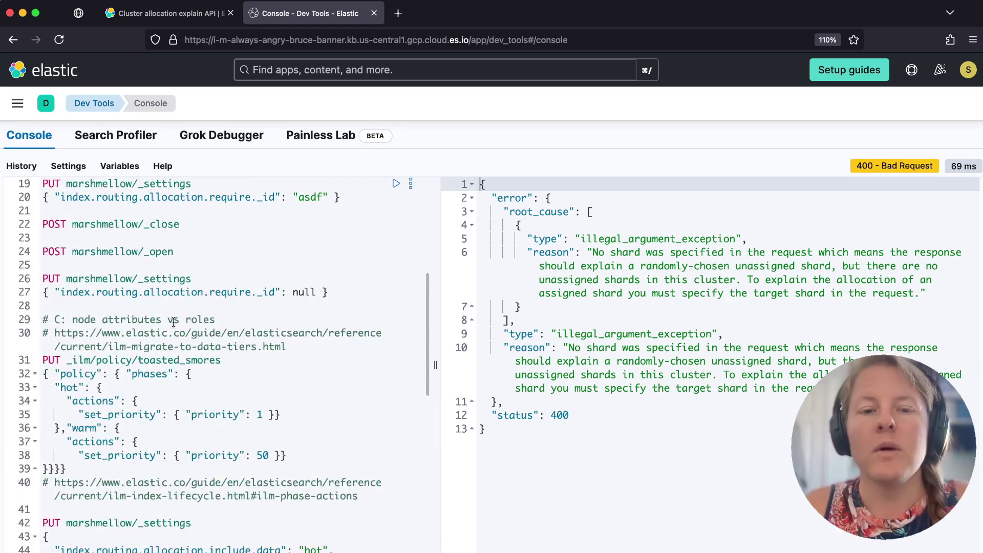
pyautogui.scroll(-3, 173, 323)
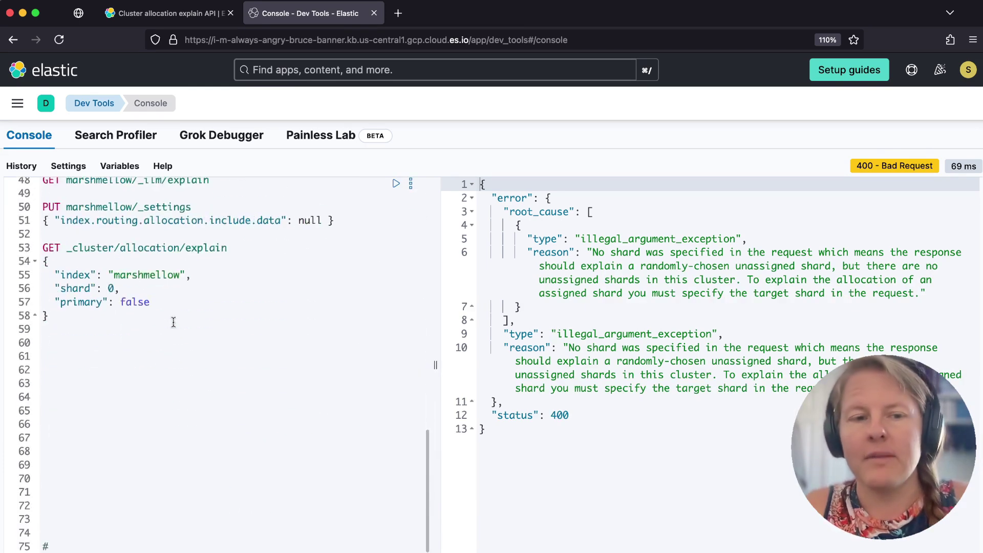
pyautogui.click(109, 248)
pyautogui.press('super+Return')
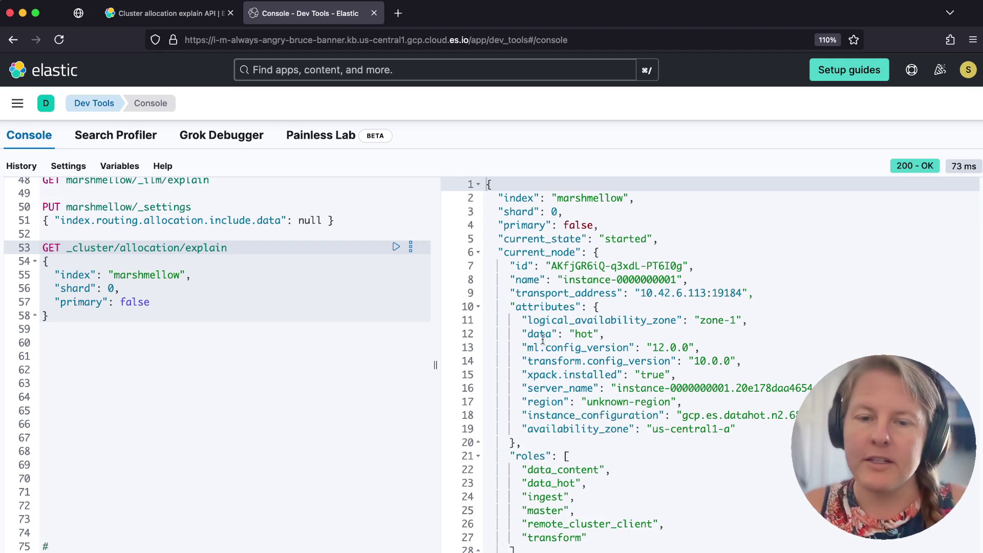
pyautogui.scroll(-10, 537, 317)
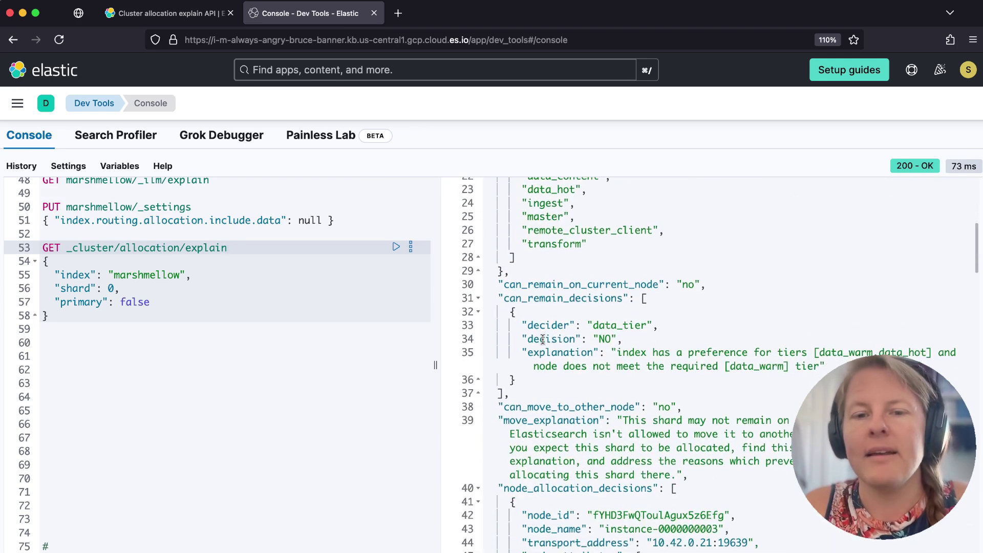
pyautogui.scroll(3, 542, 339)
pyautogui.scroll(4, 546, 269)
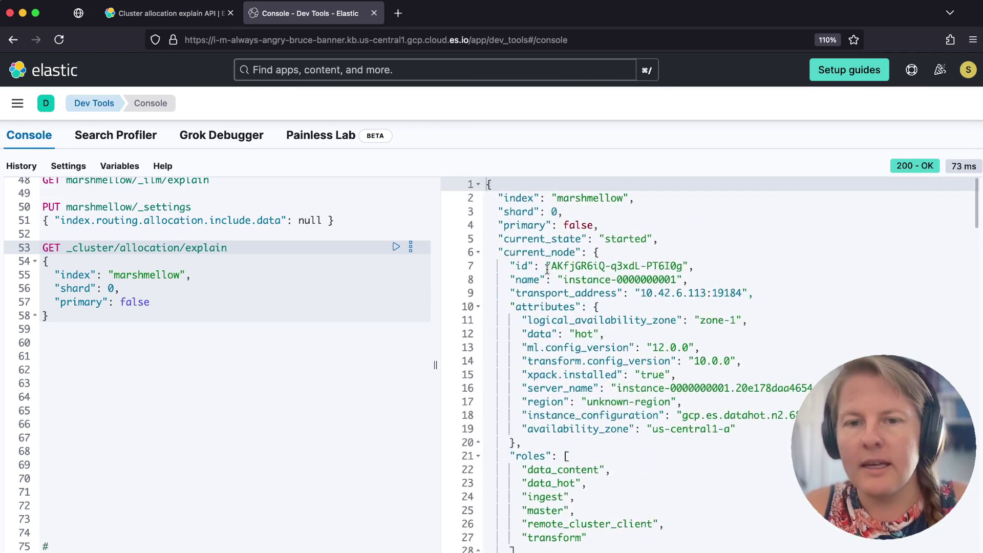
pyautogui.doubleClick(617, 240)
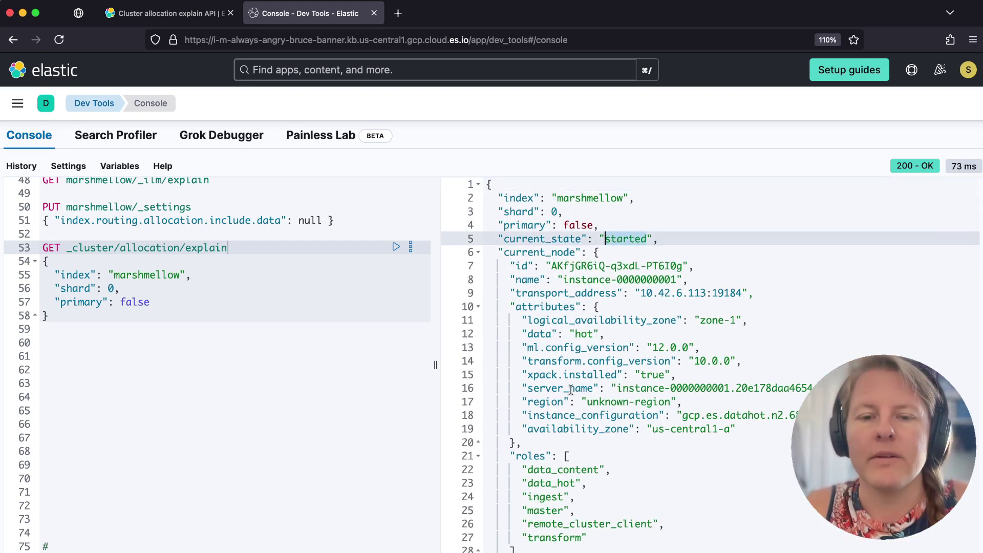
pyautogui.scroll(-7, 555, 382)
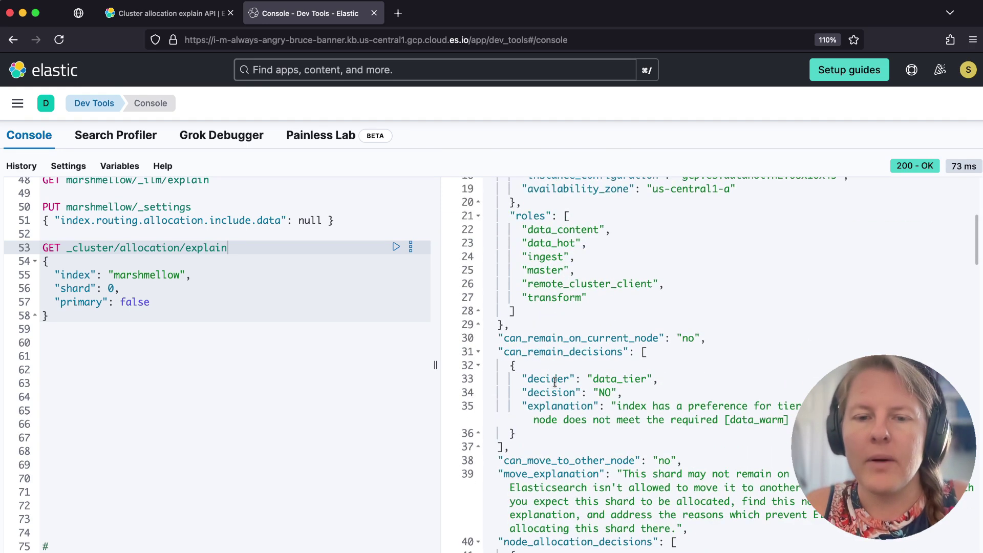
pyautogui.doubleClick(550, 277)
pyautogui.scroll(-3, 577, 309)
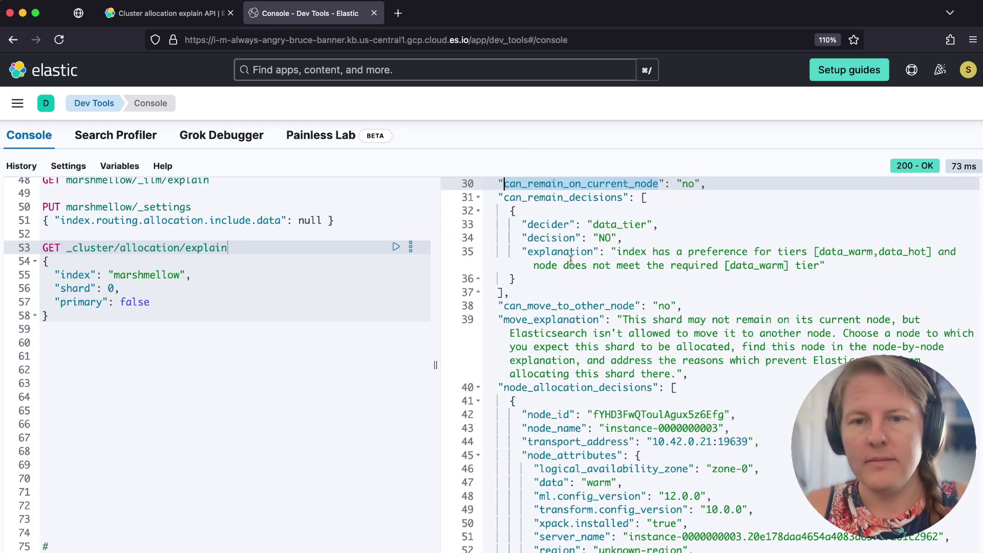
pyautogui.doubleClick(565, 197)
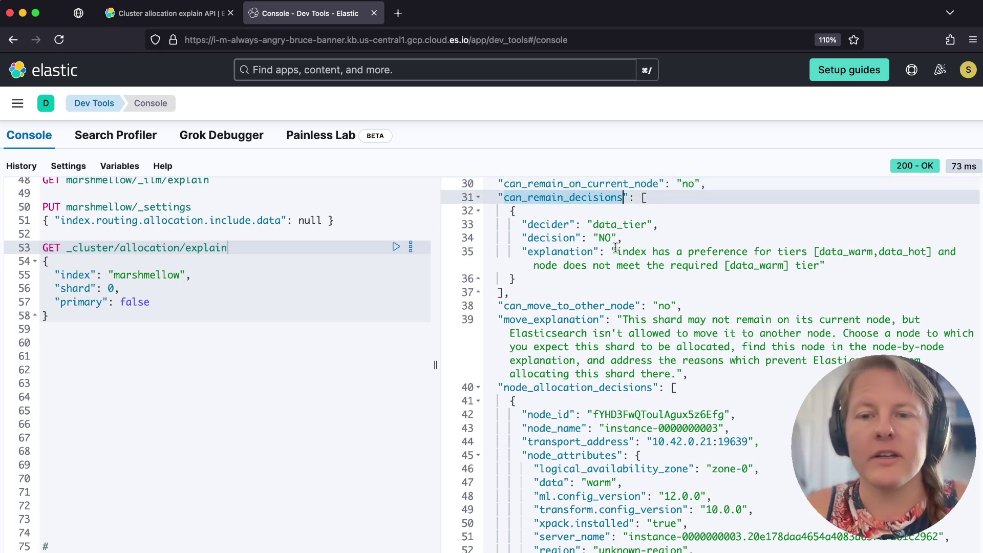
pyautogui.moveTo(616, 251); pyautogui.dragTo(805, 252)
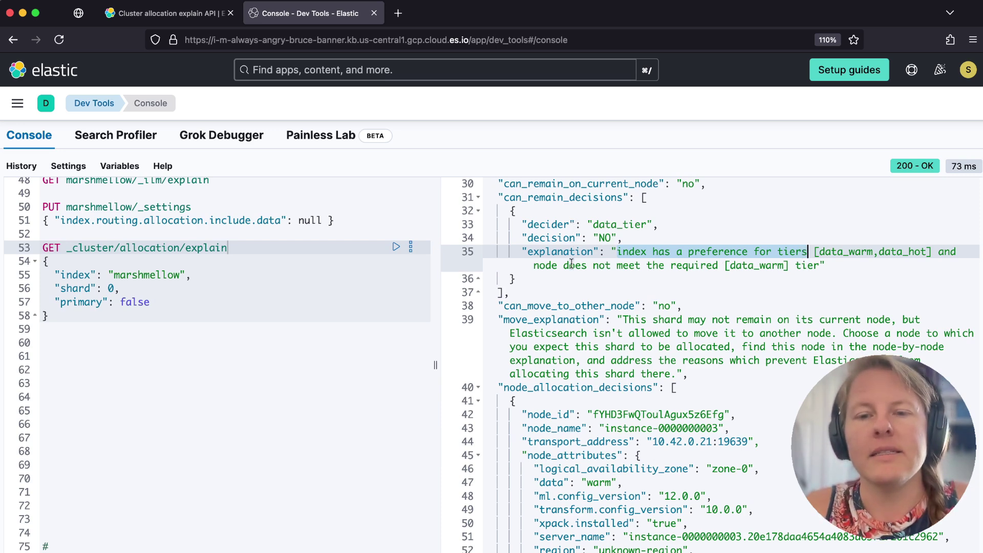
pyautogui.moveTo(564, 265); pyautogui.dragTo(694, 265)
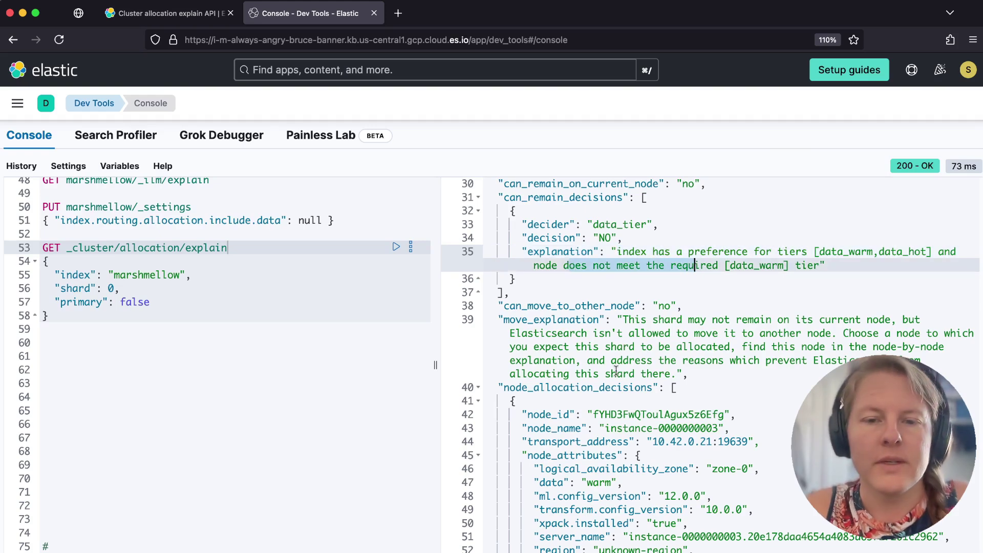
pyautogui.scroll(-1, 616, 373)
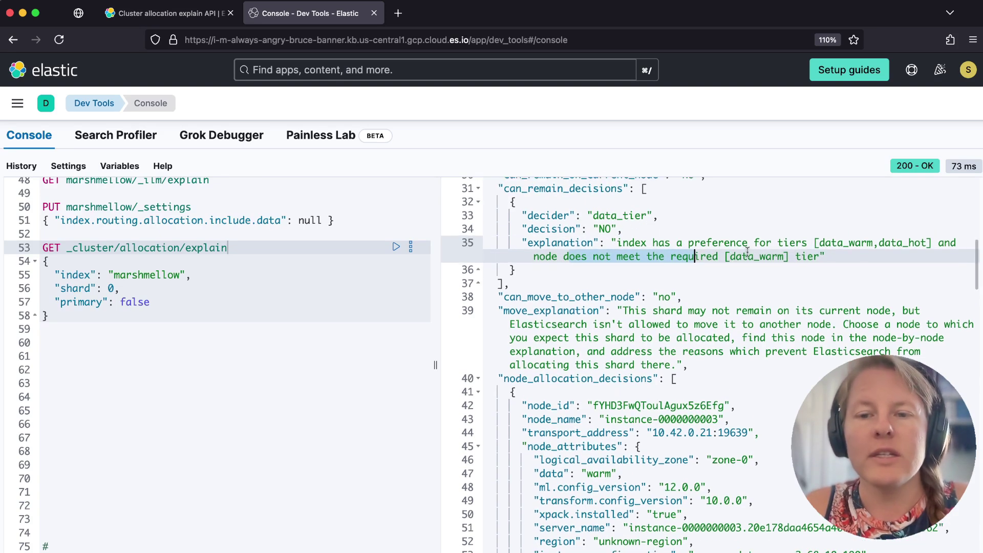
# Search the explain output for data_warm to find the filter decider rejecting the include data:"hot" mismatch
pyautogui.doubleClick(747, 256)
pyautogui.press('super+f')
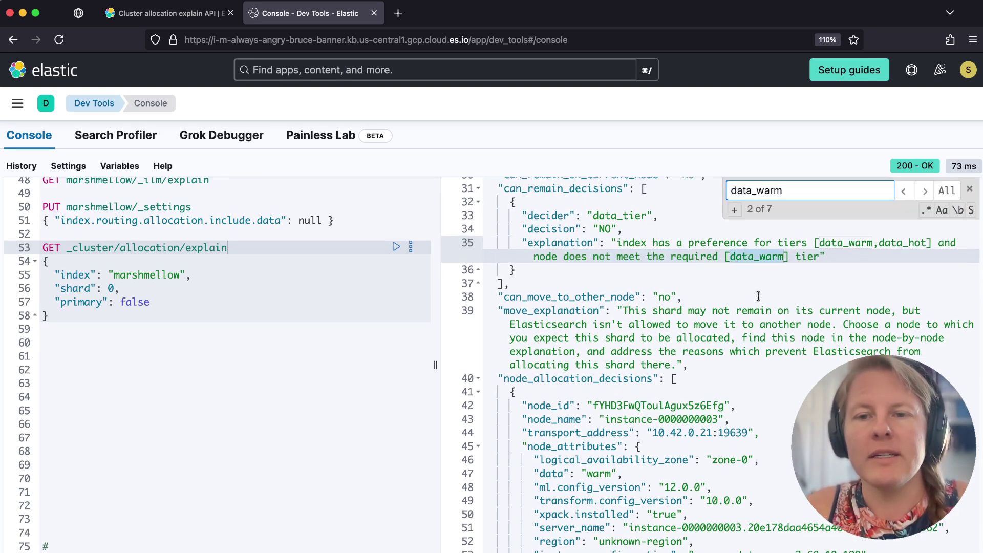
pyautogui.press('Return')
pyautogui.scroll(-3, 571, 407)
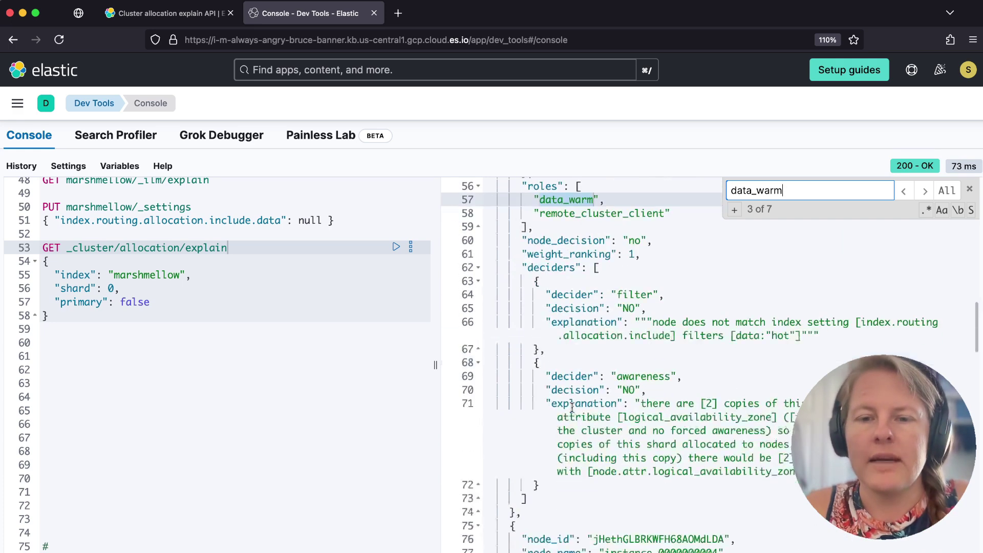
pyautogui.scroll(-1, 572, 406)
pyautogui.moveTo(651, 310); pyautogui.dragTo(848, 306)
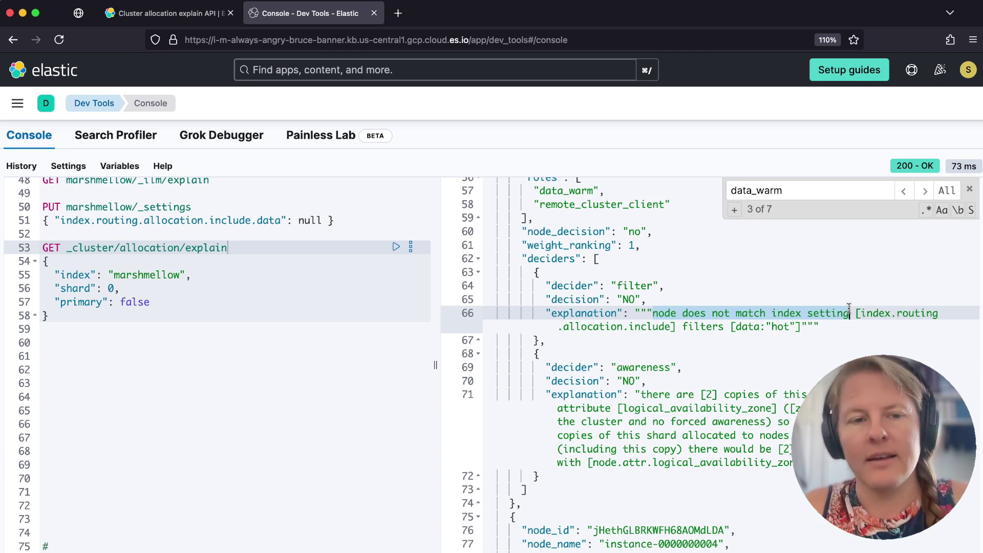
pyautogui.scroll(-1, 734, 316)
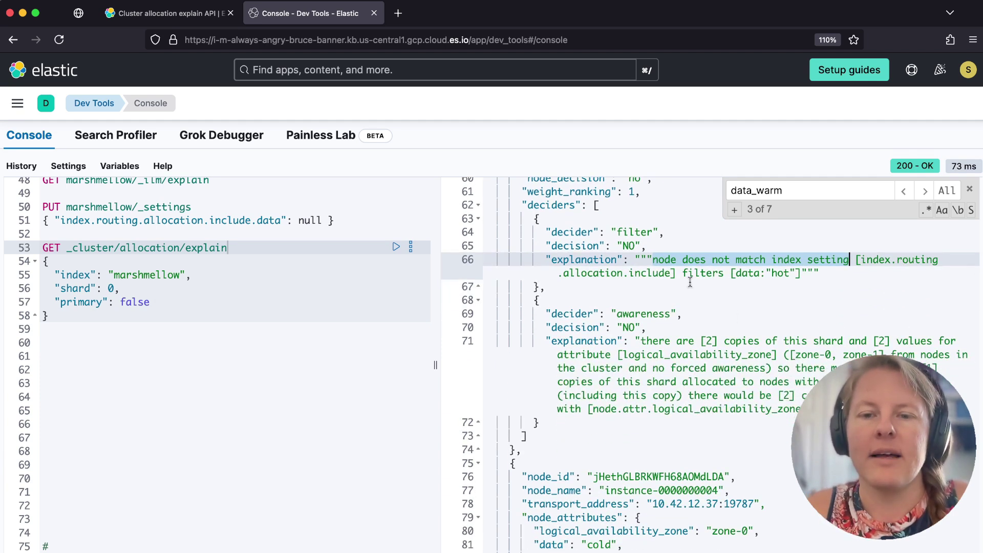
pyautogui.click(233, 222)
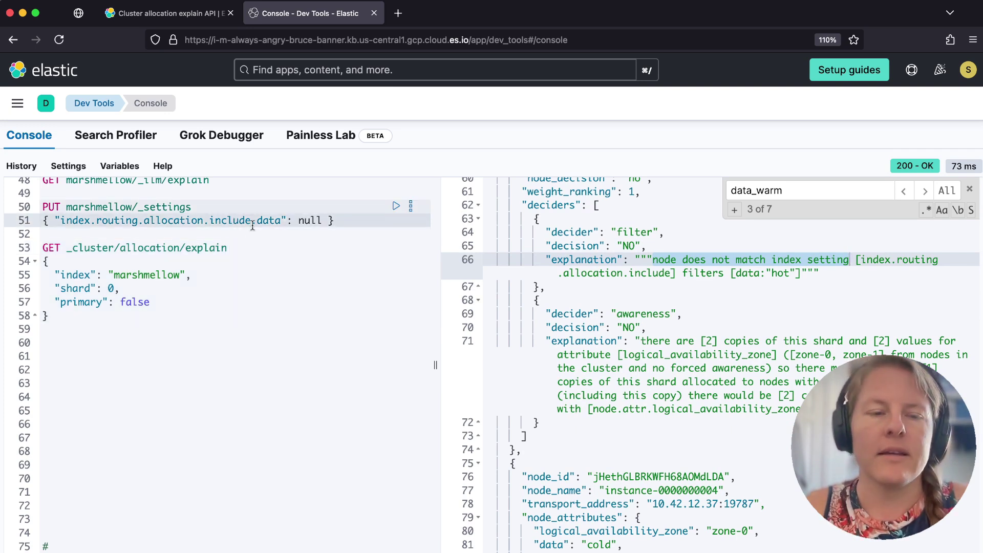
pyautogui.scroll(2, 253, 225)
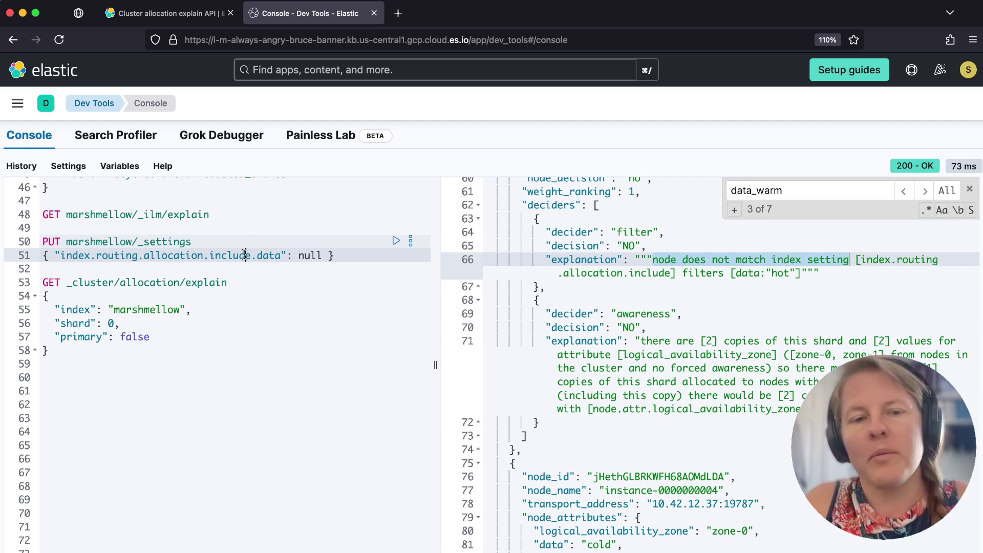
# Set marshmellow's include.data filter to null and rerun the ILM explain to check the migration step
pyautogui.press('super+Return')
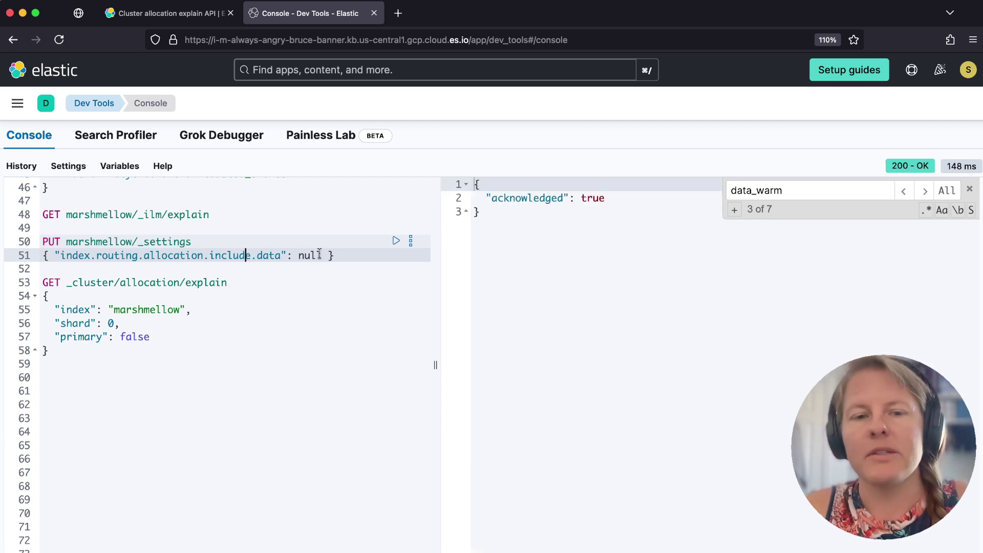
pyautogui.doubleClick(263, 256)
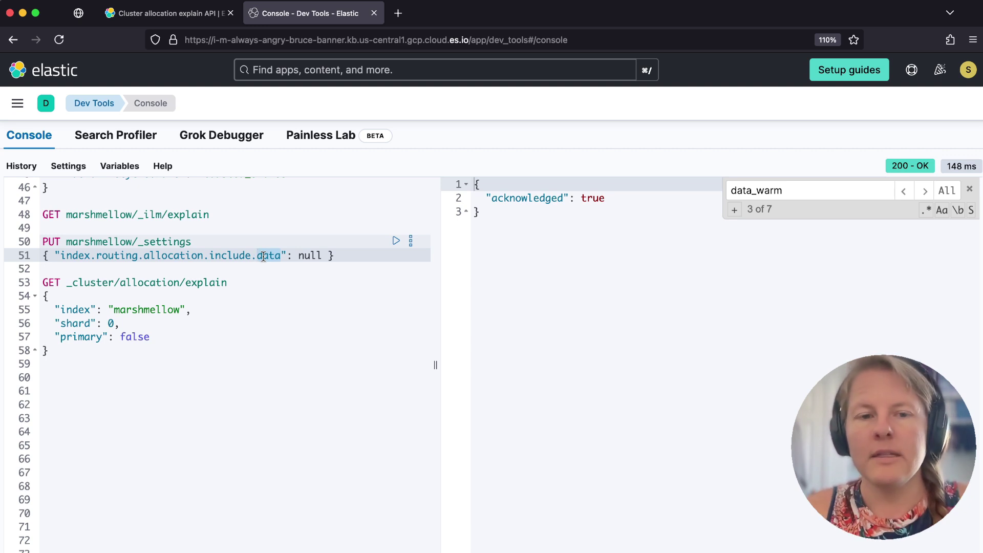
pyautogui.click(145, 215)
pyautogui.press('super+Return')
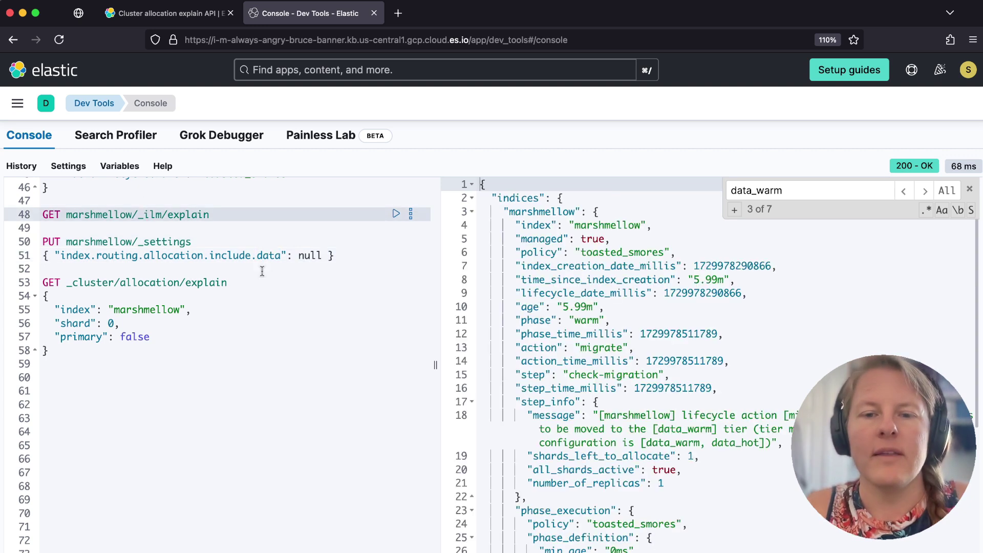
pyautogui.click(586, 374)
pyautogui.moveTo(586, 374); pyautogui.dragTo(639, 375)
pyautogui.click(238, 252)
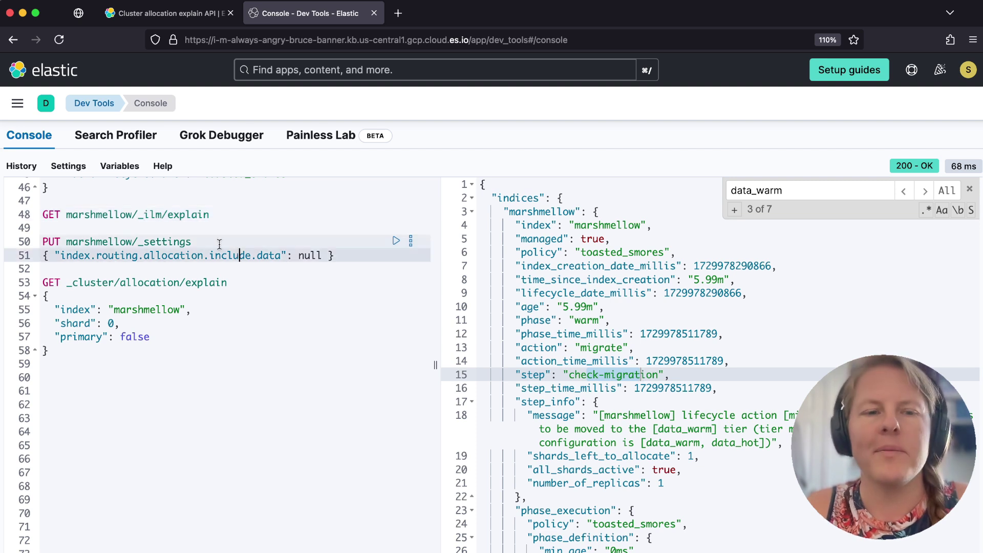
# Add and run GET _cat/nodes?v to list the five nodes and their roles
pyautogui.click(197, 227)
pyautogui.scroll(2, 109, 227)
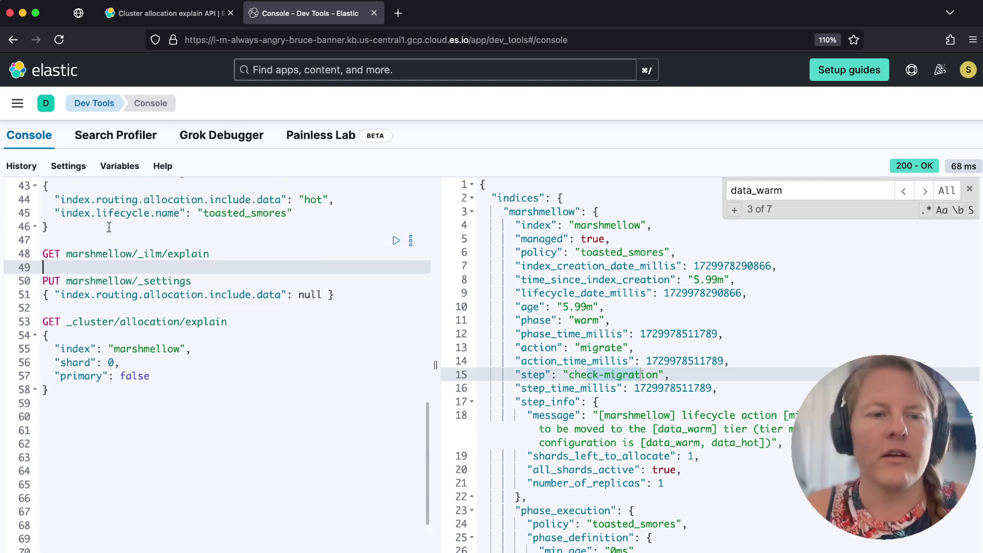
pyautogui.click(83, 234)
pyautogui.press('Return')
pyautogui.press('Return')
pyautogui.press('Up')
pyautogui.write('GET _cat/nodes?v')
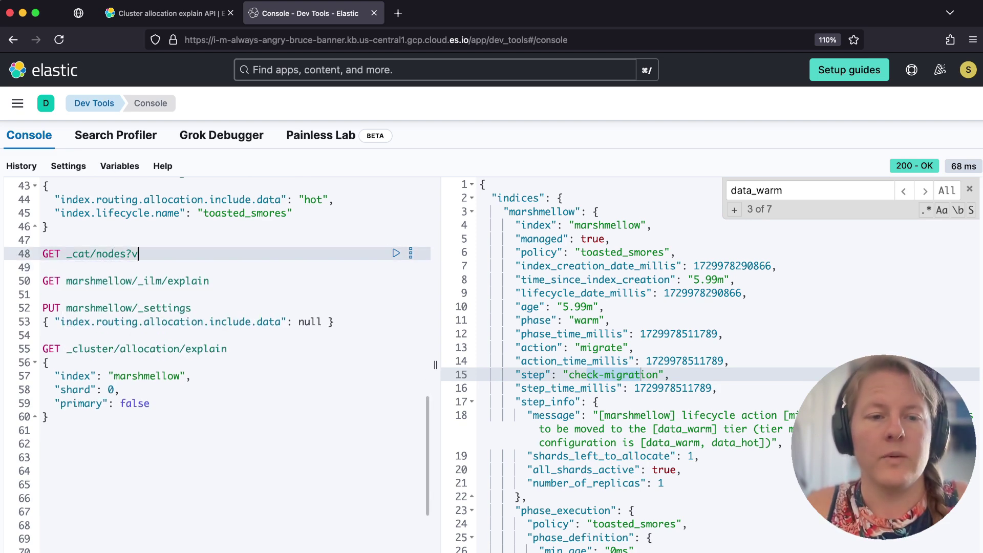
pyautogui.hotkey('ctrl', 'Return')
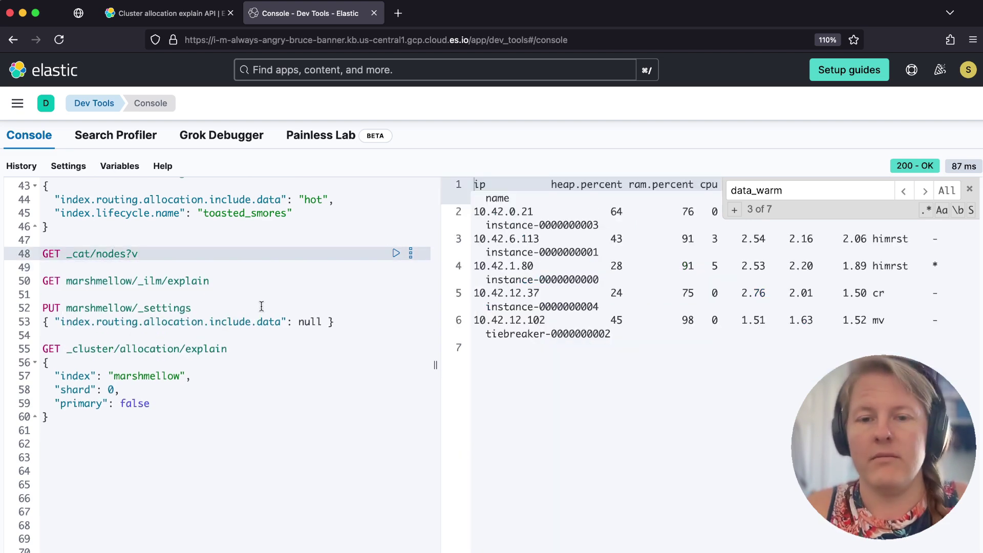
pyautogui.click(969, 189)
pyautogui.doubleClick(881, 211)
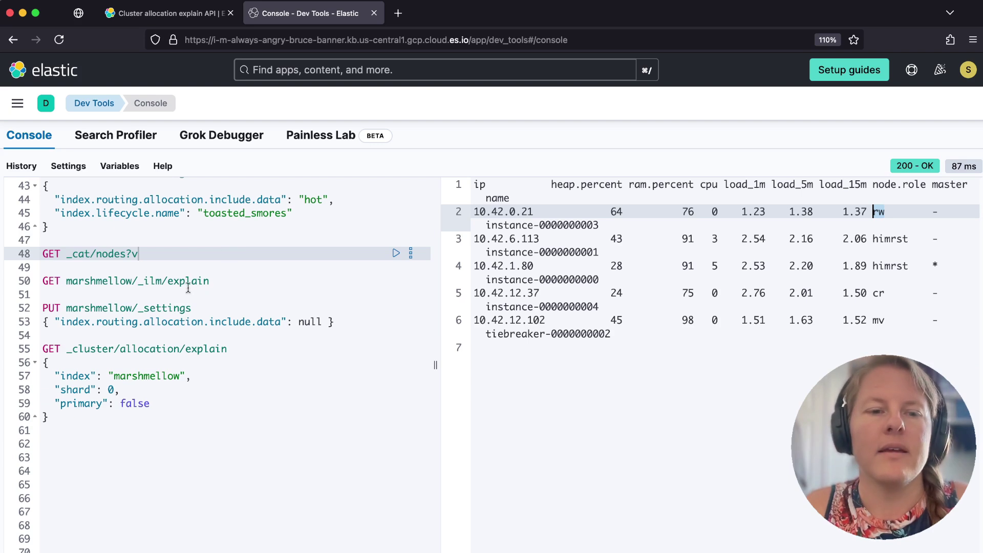
# Add and run PUT marshmellow/_settings with index.number_of_replicas set to 0
pyautogui.press('Return')
pyautogui.press('Return')
pyautogui.write('PUT marshmellow/_settings')
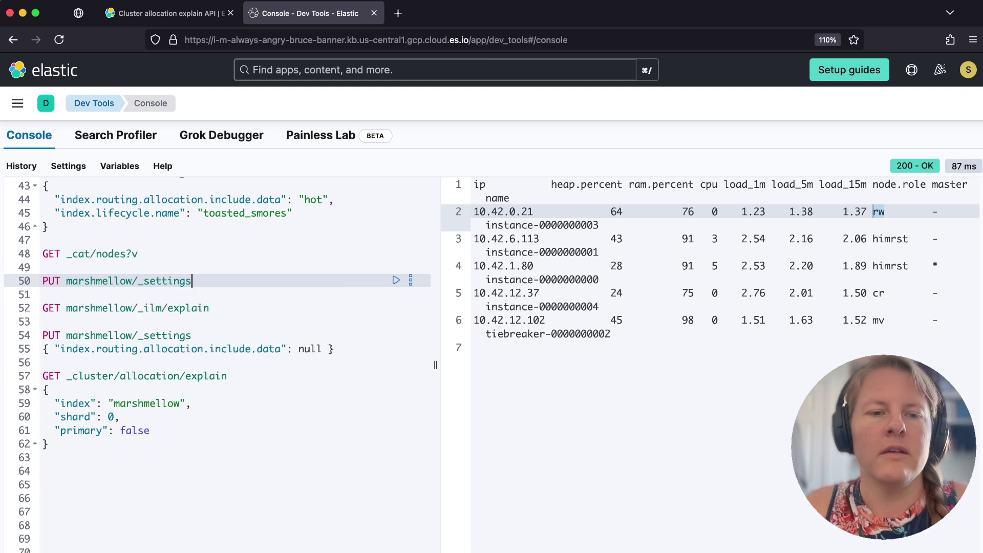
pyautogui.press('Return')
pyautogui.write('{ "index.number_of_replicas" : ')
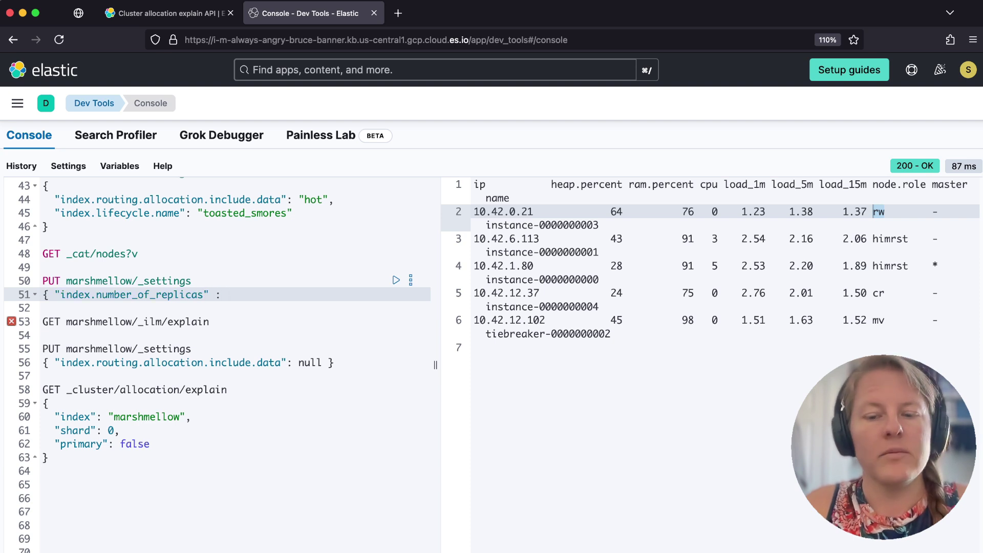
pyautogui.write('0}')
pyautogui.press('super+Return')
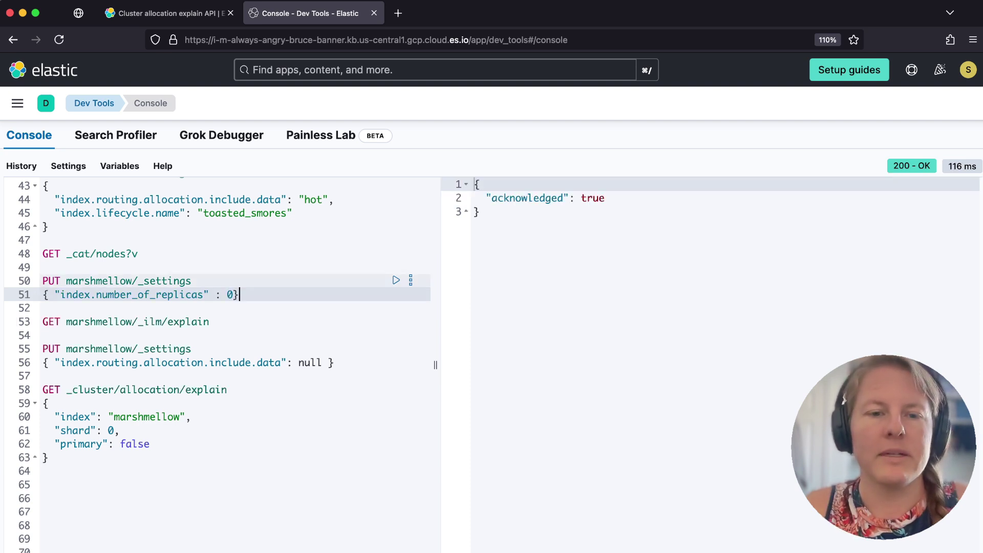
# Rerun the ILM explain to see the warm step complete, then run GET _cluster/health
pyautogui.click(181, 322)
pyautogui.press('super+Return')
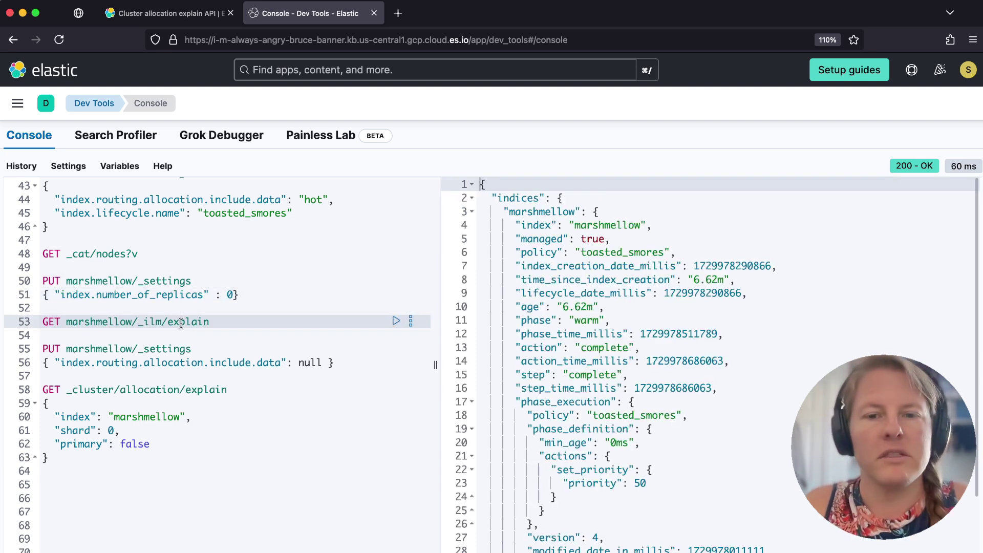
pyautogui.moveTo(573, 320); pyautogui.dragTo(625, 379)
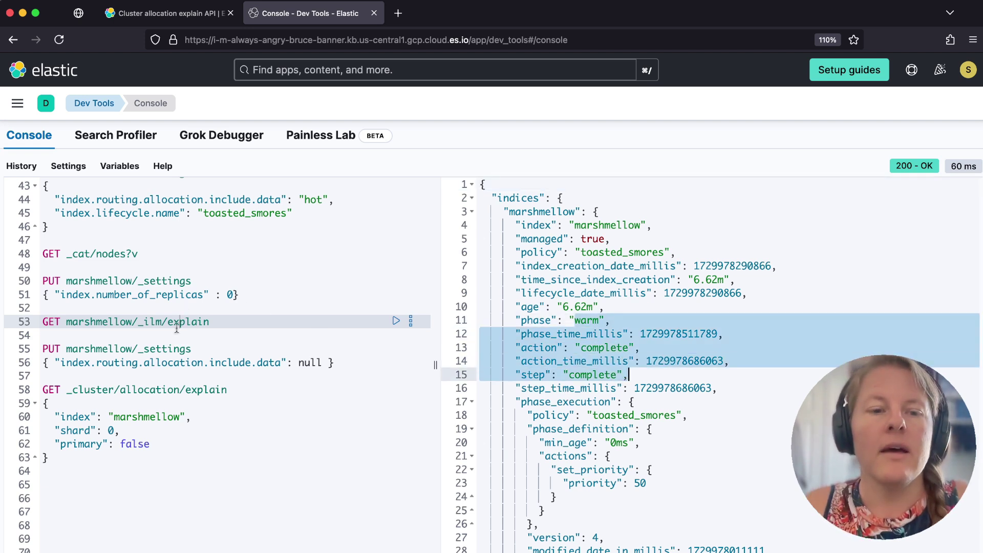
pyautogui.scroll(10, 177, 326)
pyautogui.scroll(7, 177, 324)
pyautogui.click(137, 248)
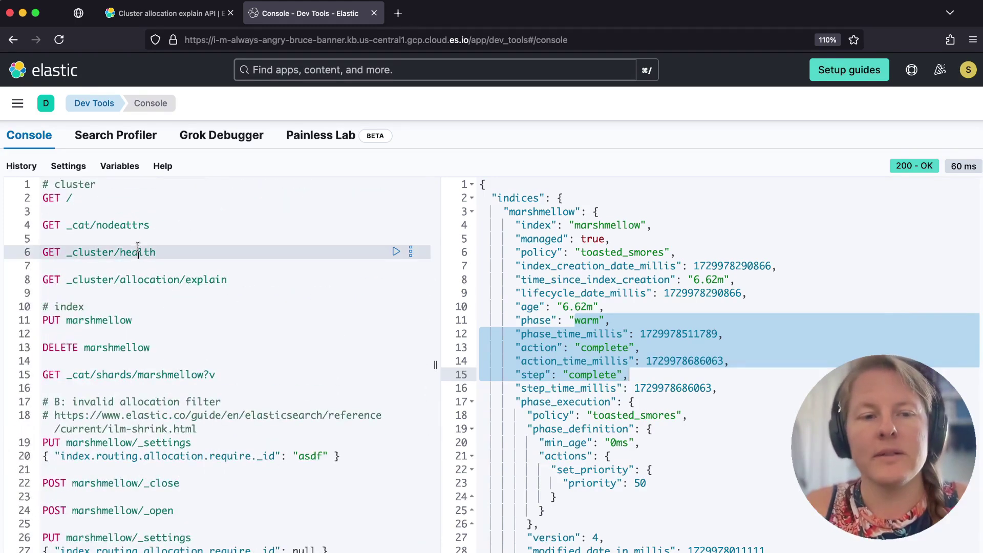
pyautogui.press('super+Return')
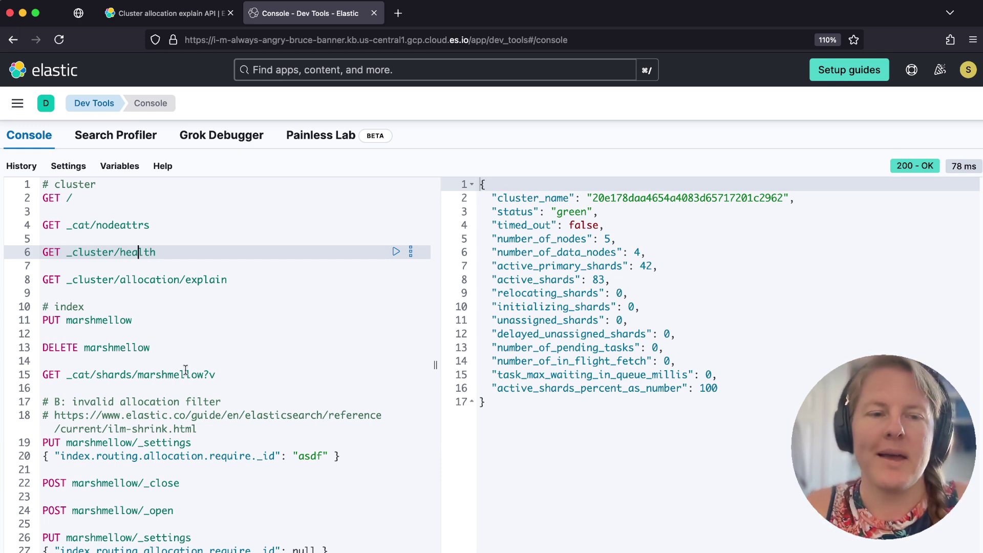
# Switch to the pinned title.pdf tab showing the Allocation Health slide, page 3 of 8
pyautogui.click(81, 18)
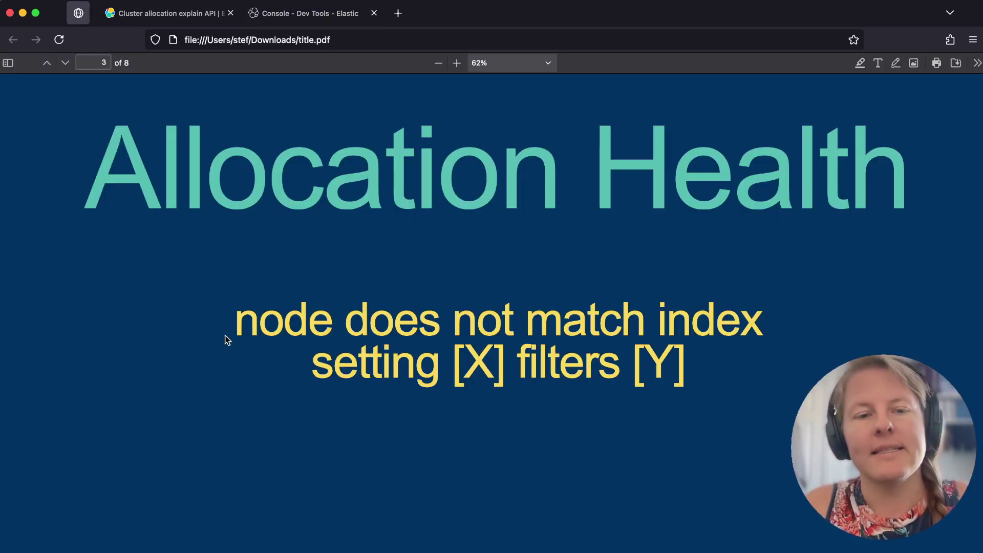